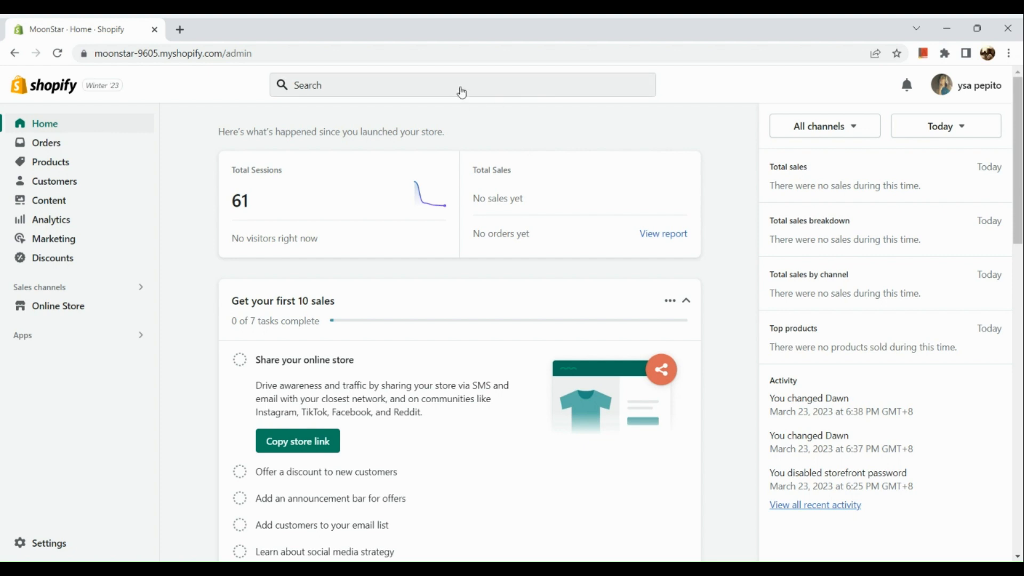
Step: Open the recommended apps from the admin search's Apps filter and follow the link to the Shopify App Store
left_click(368, 86)
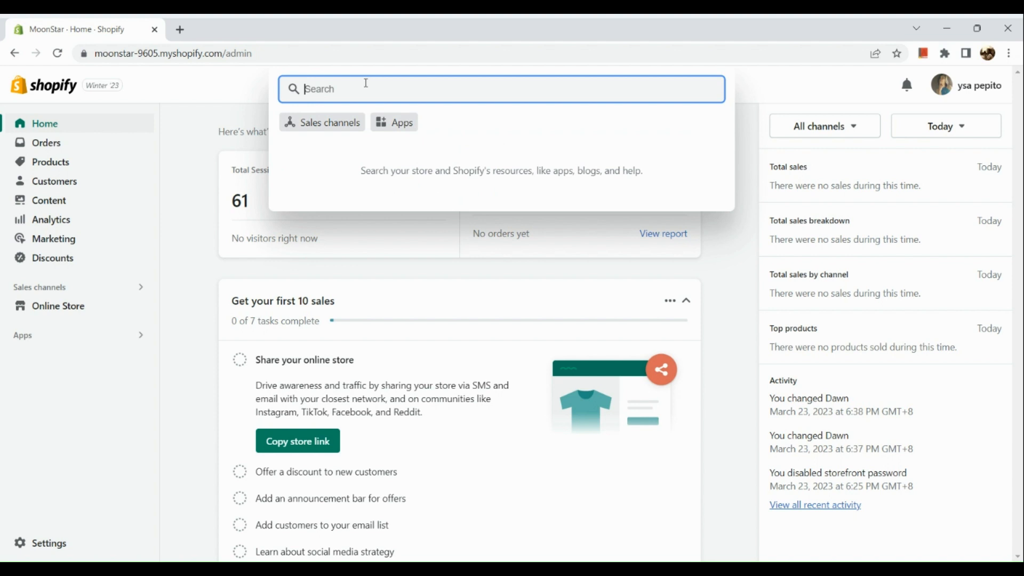
left_click(395, 124)
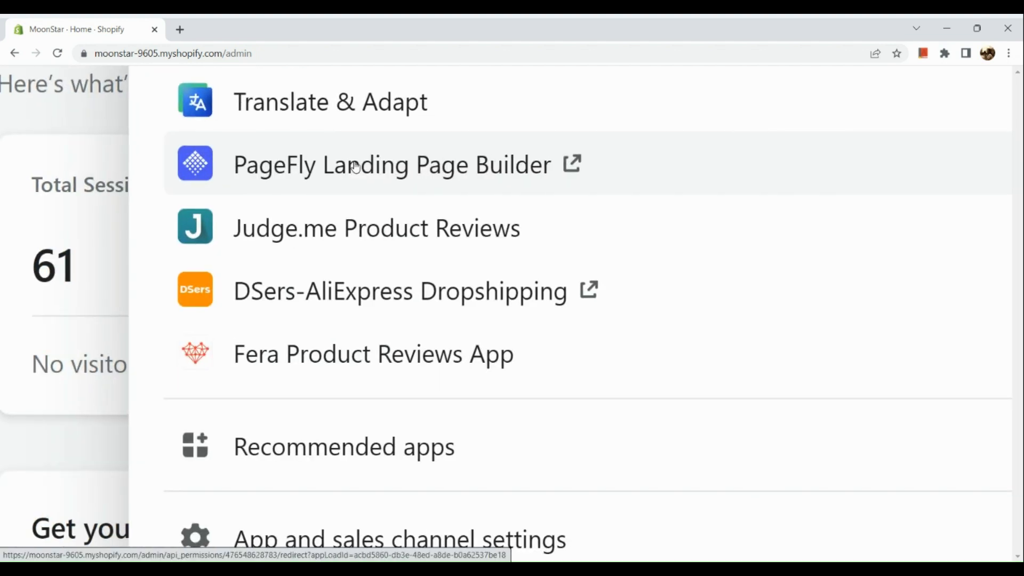
scroll(356, 167, "up", 1)
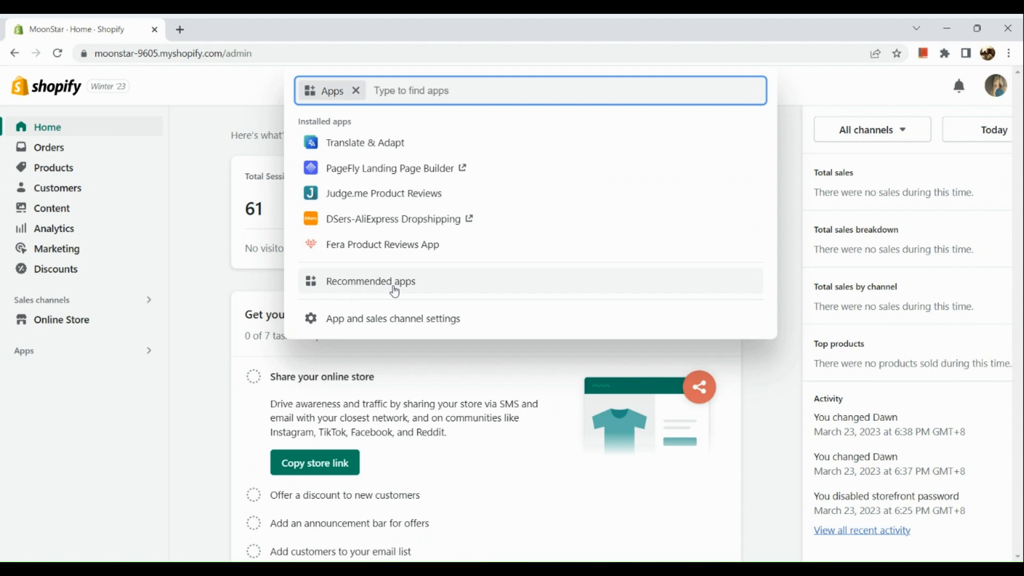
left_click(394, 283)
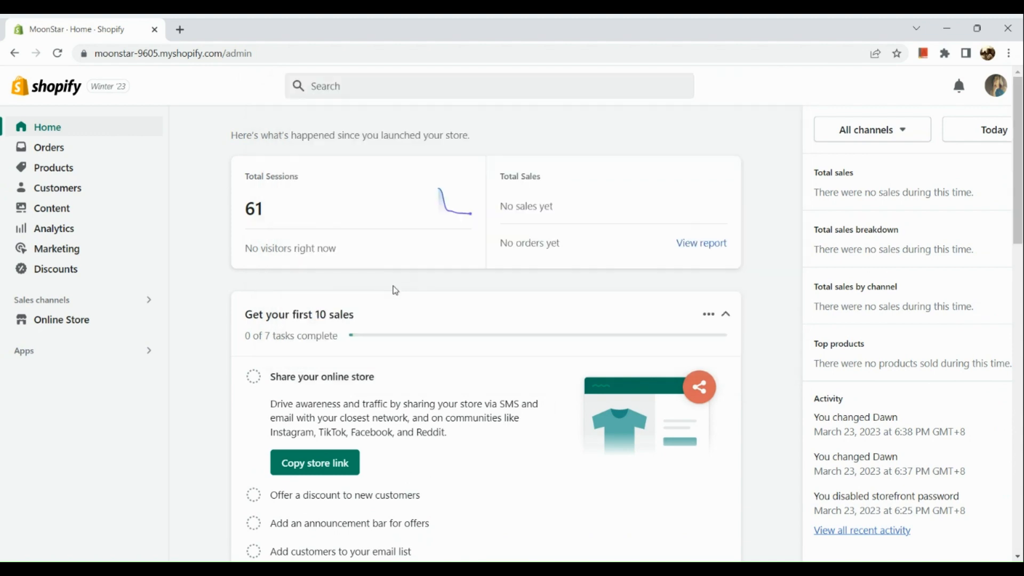
scroll(394, 289, "down", 2)
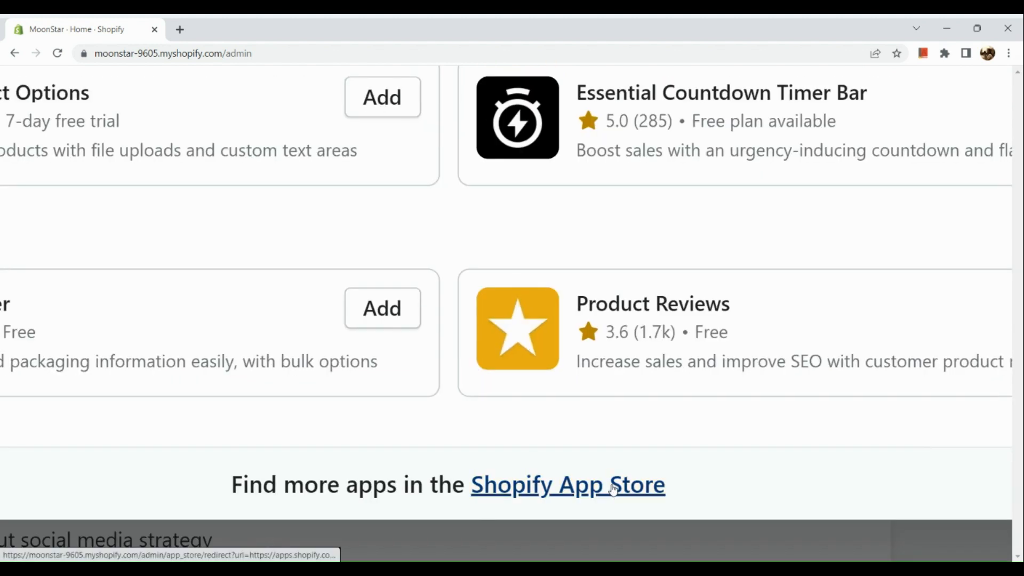
left_click(613, 488)
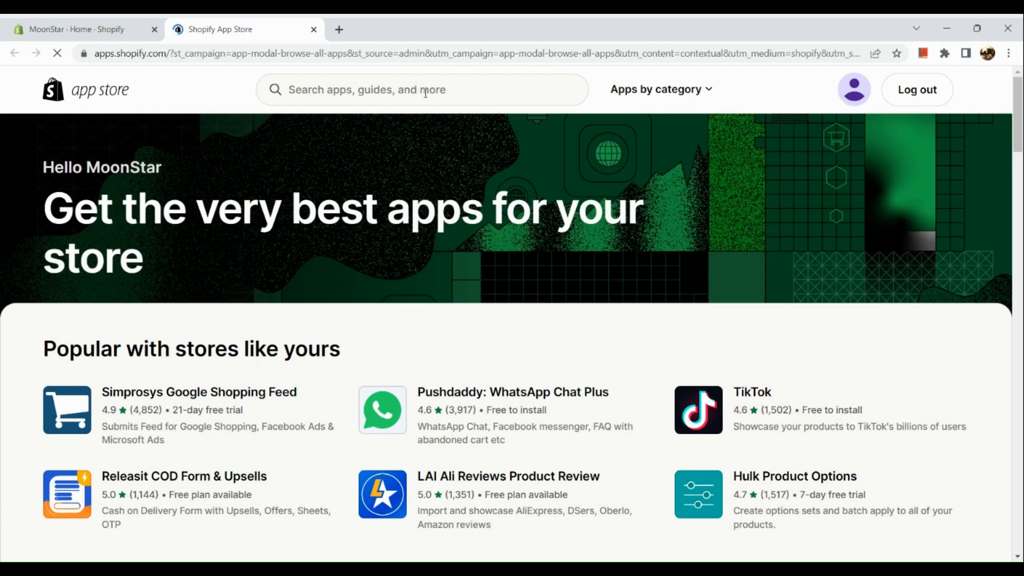
Step: Search the Shopify App Store for page builders
left_click(426, 92)
type("p")
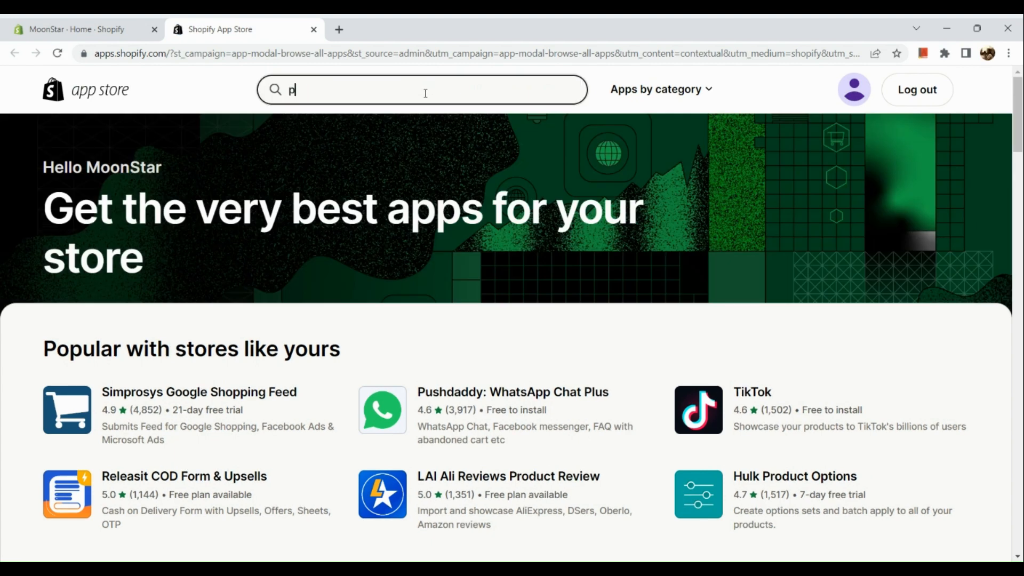
type("age builders")
key("Return")
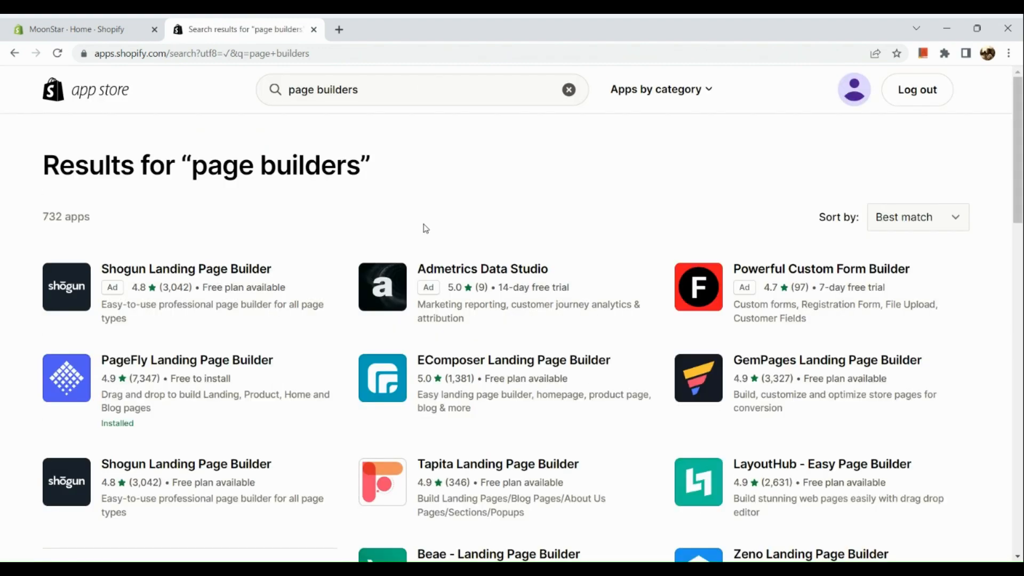
scroll(426, 228, "down", 1)
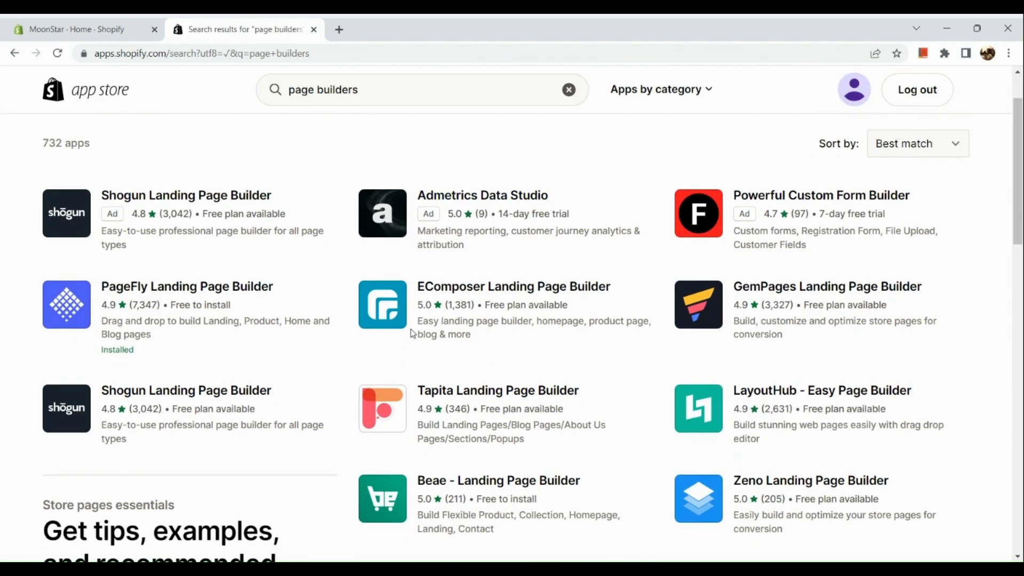
scroll(414, 334, "up", 1)
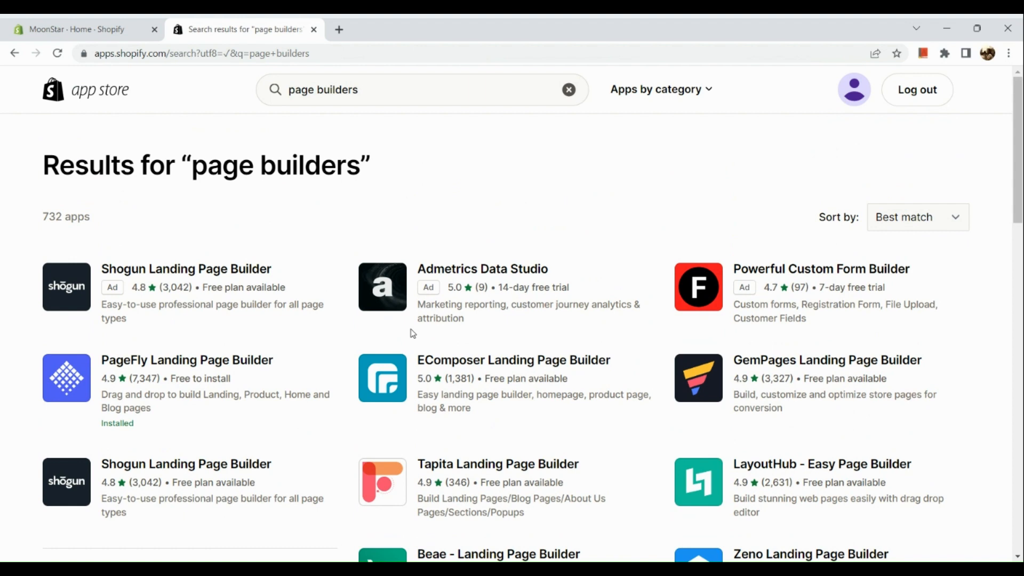
Step: Return to the store admin, close the recommended apps dialog, and open the Online Store themes page
left_click(314, 30)
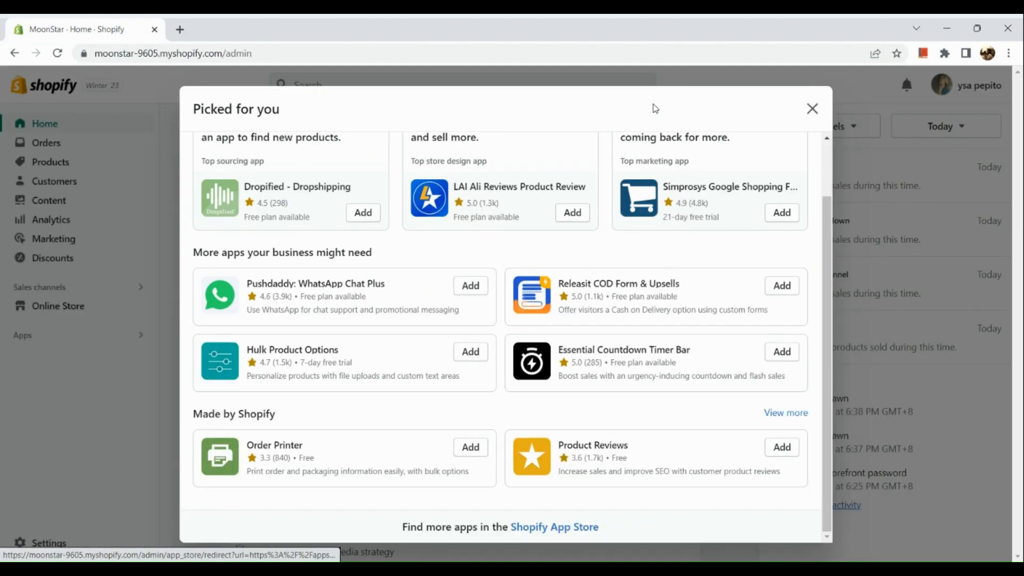
left_click(812, 108)
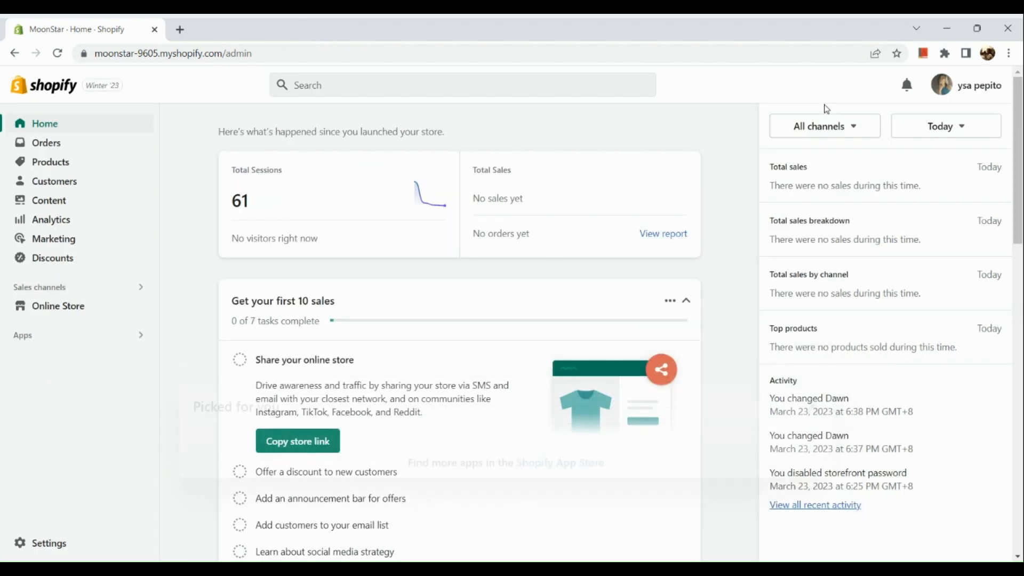
scroll(500, 221, "down", 1)
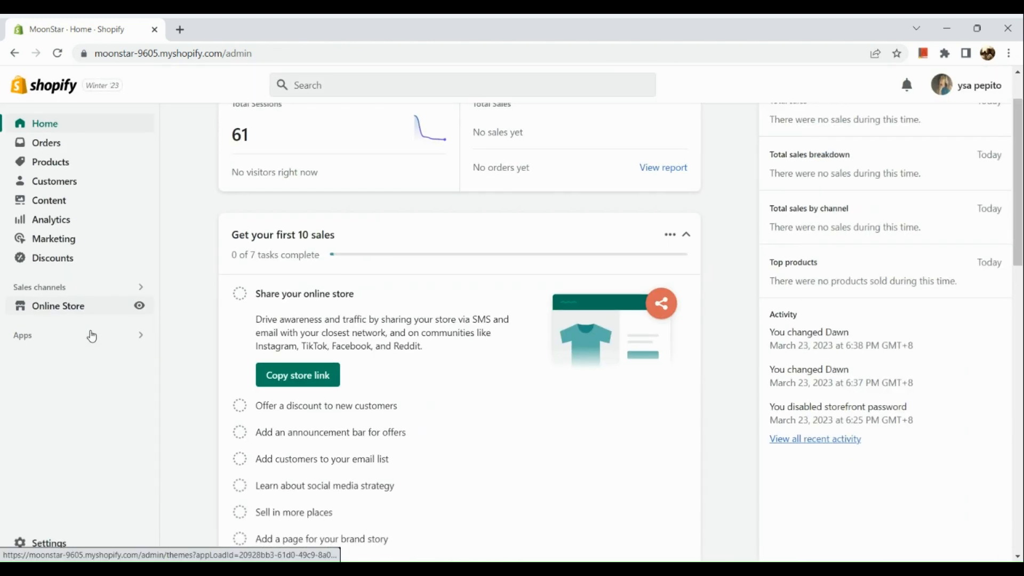
left_click(106, 314)
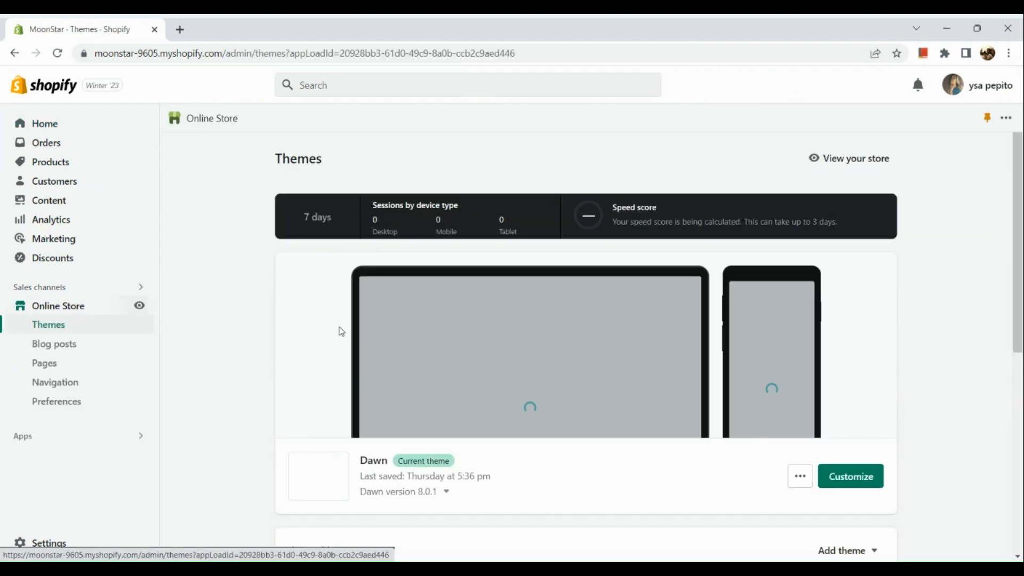
Step: Browse the popular free themes and open the Shopify Theme Store
scroll(449, 360, "down", 3)
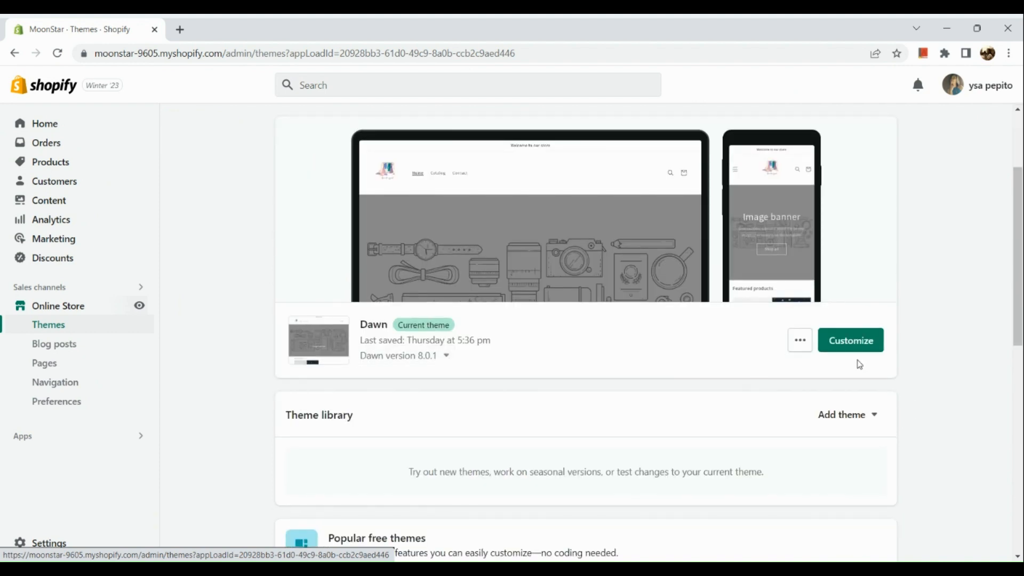
scroll(859, 364, "up", 5)
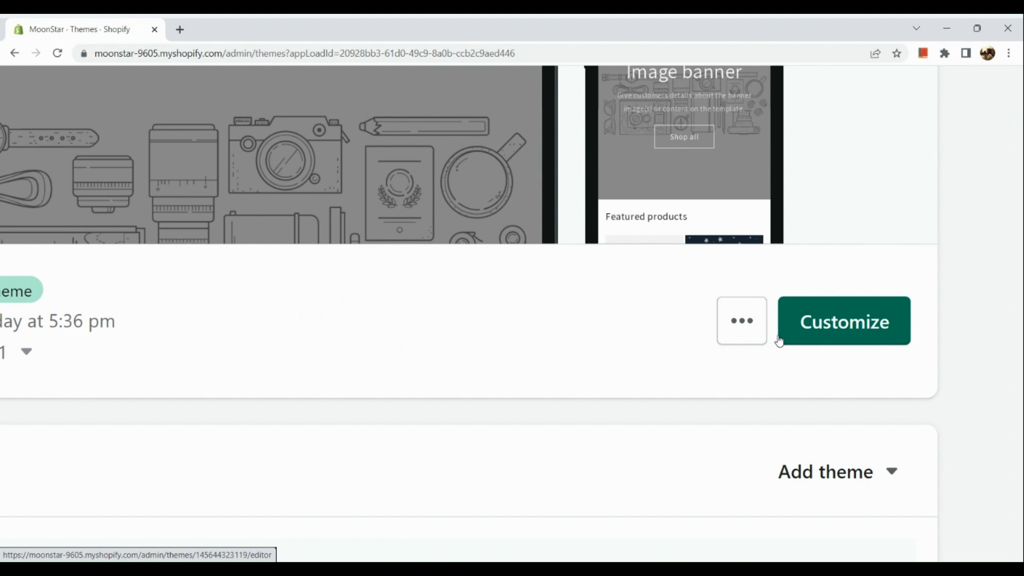
scroll(780, 341, "down", 5)
scroll(779, 341, "down", 6)
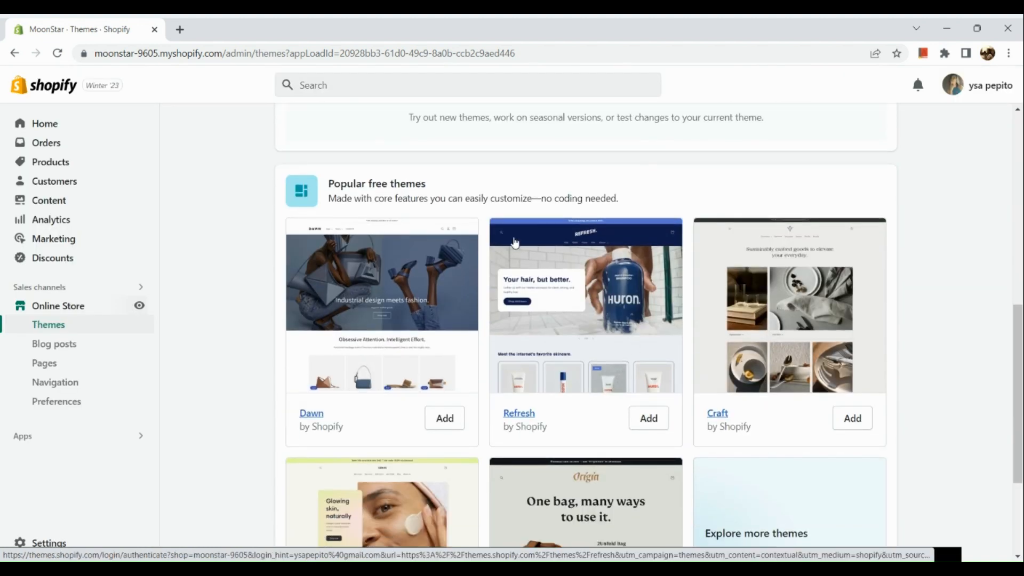
scroll(566, 309, "down", 3)
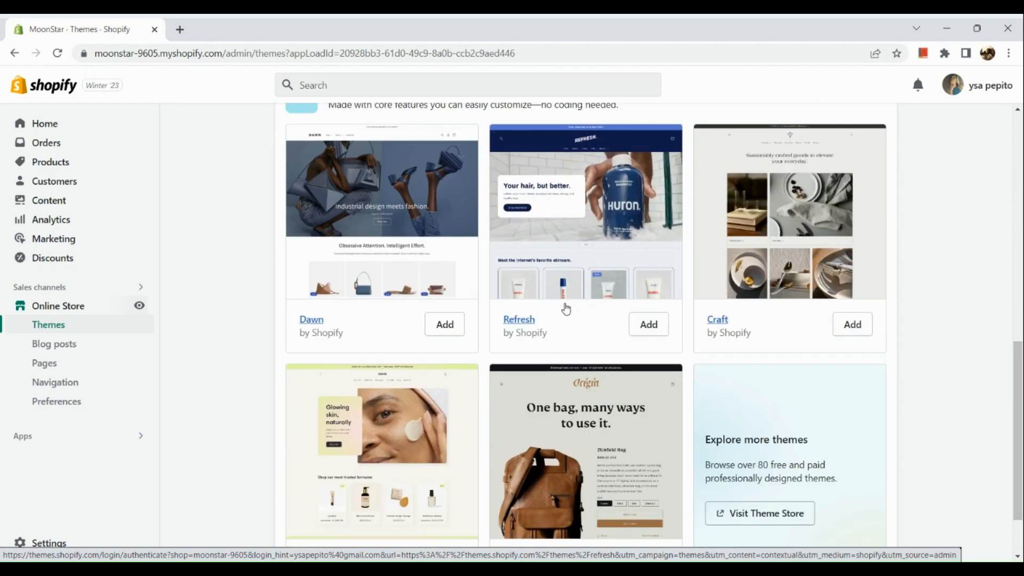
scroll(527, 369, "down", 1)
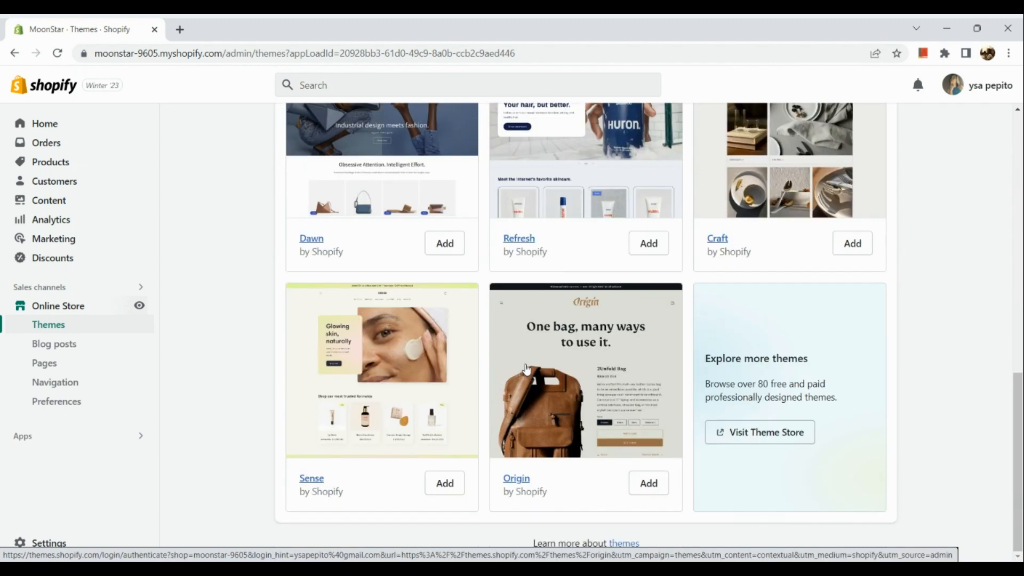
scroll(706, 377, "up", 1)
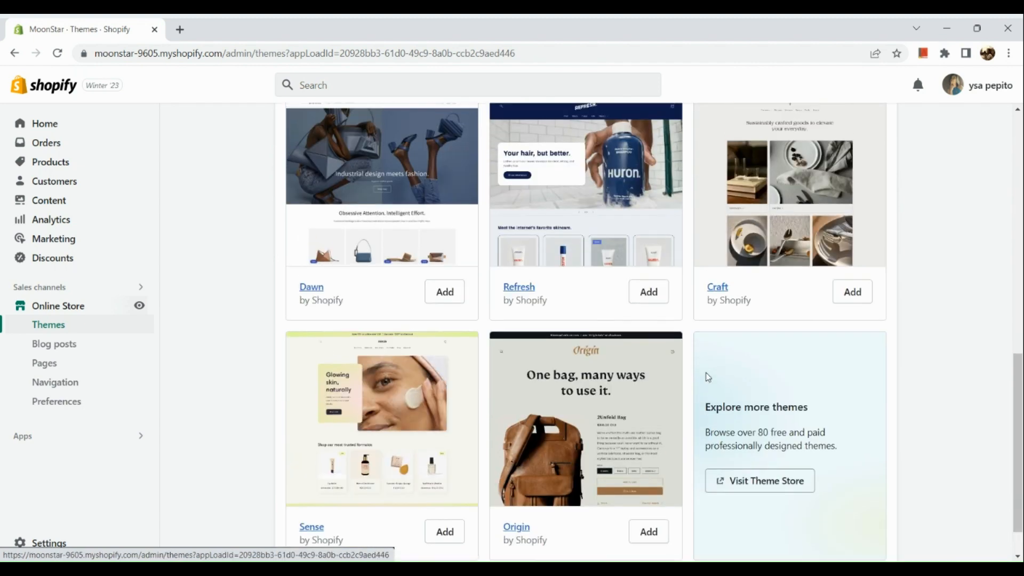
scroll(708, 376, "down", 1)
scroll(775, 438, "up", 5)
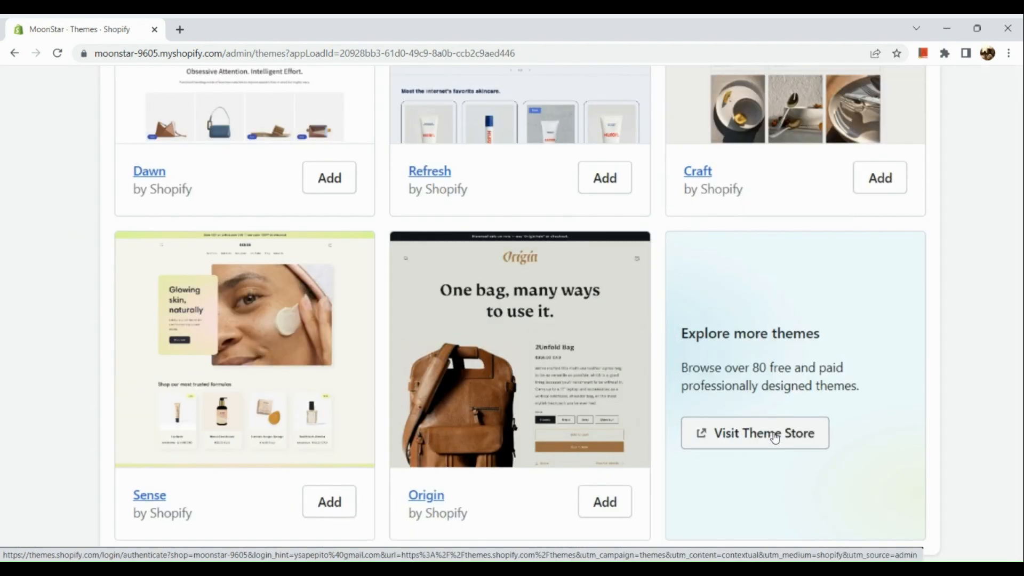
left_click(775, 434)
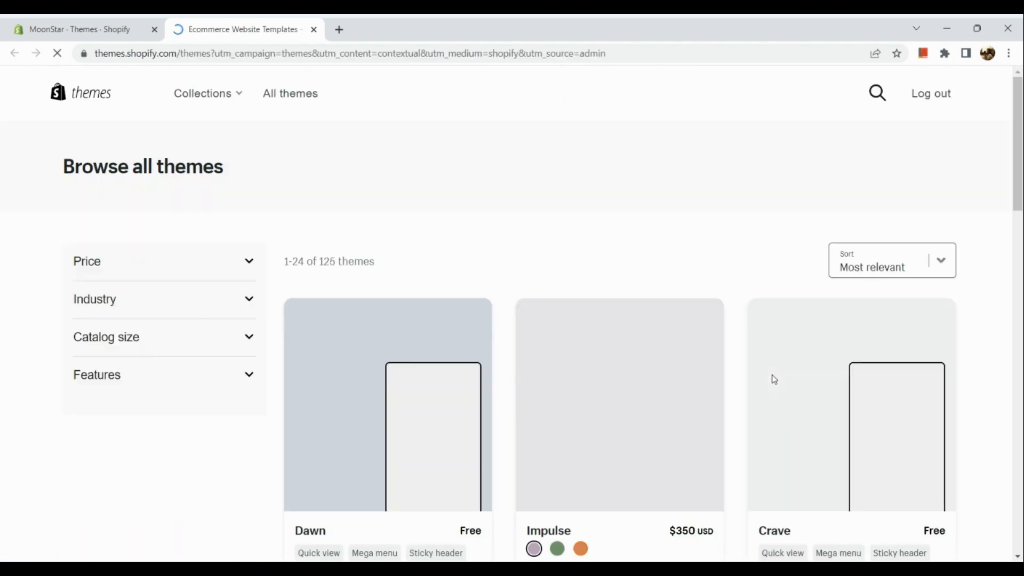
Step: Scroll through the full list of themes in the Shopify Theme Store to compare free and paid options
scroll(604, 400, "down", 4)
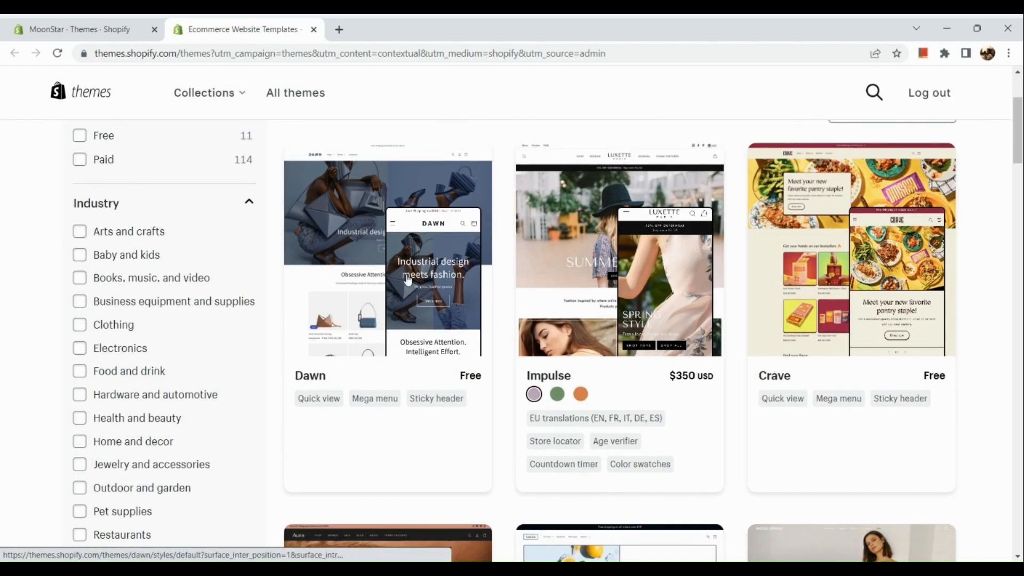
scroll(407, 280, "down", 1)
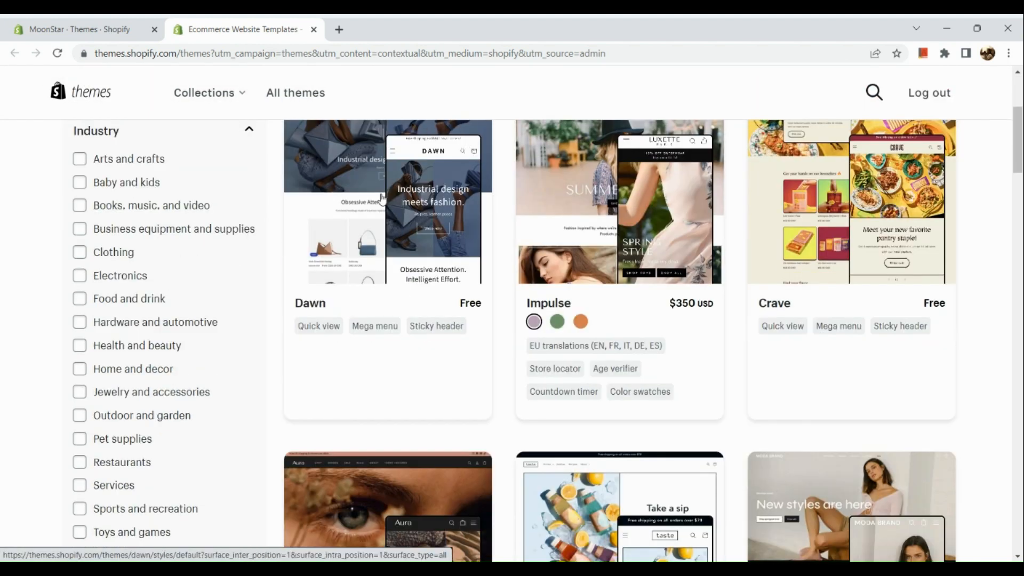
scroll(601, 224, "up", 1)
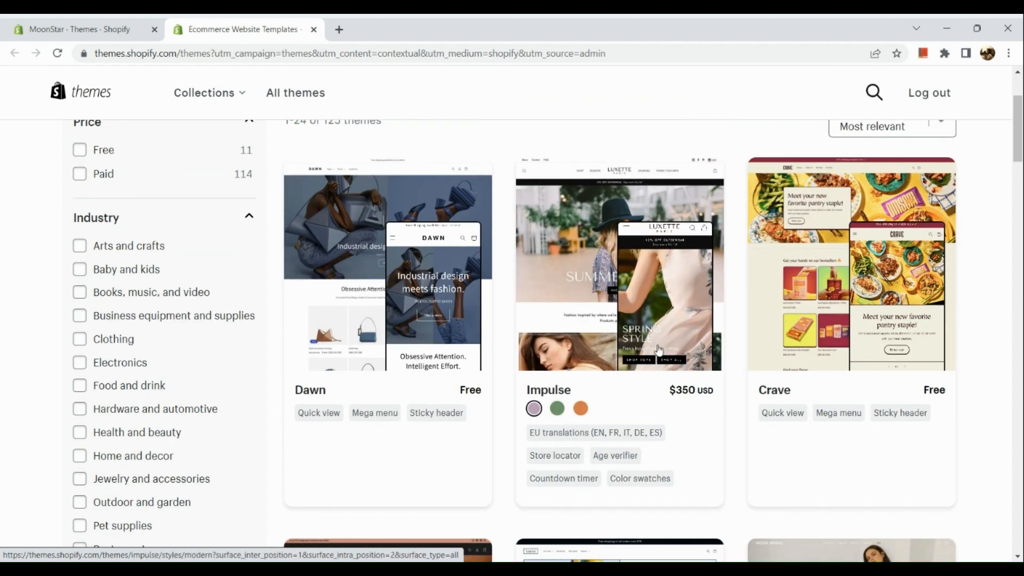
scroll(609, 269, "down", 2)
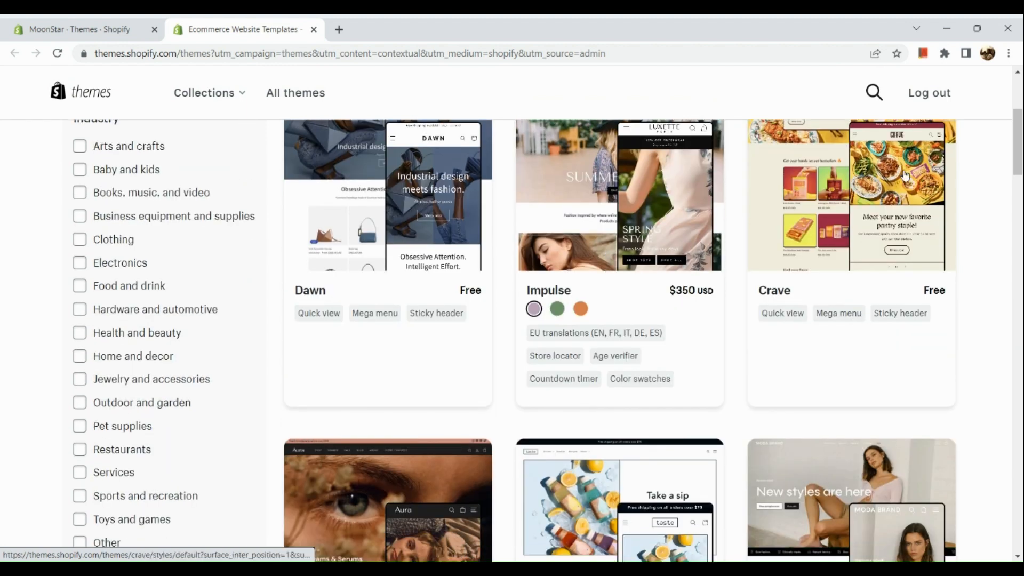
scroll(693, 245, "down", 6)
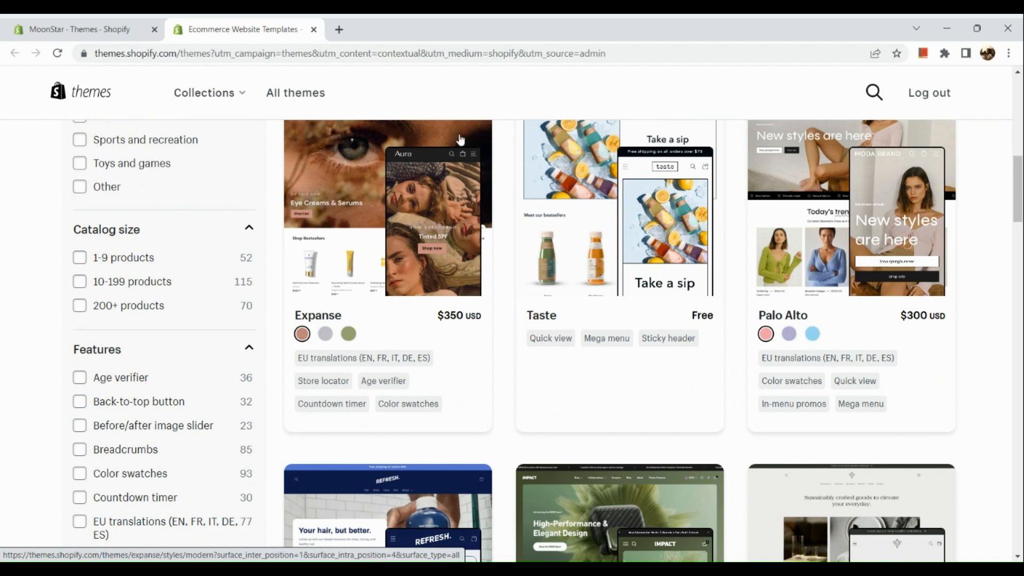
scroll(619, 256, "down", 2)
scroll(618, 257, "down", 7)
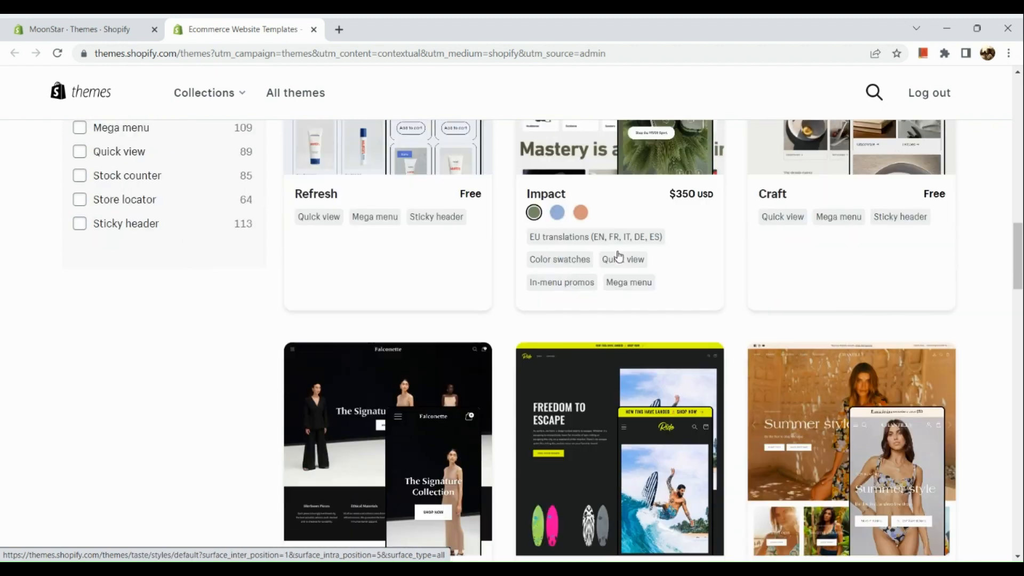
scroll(618, 256, "down", 1)
scroll(618, 254, "down", 1)
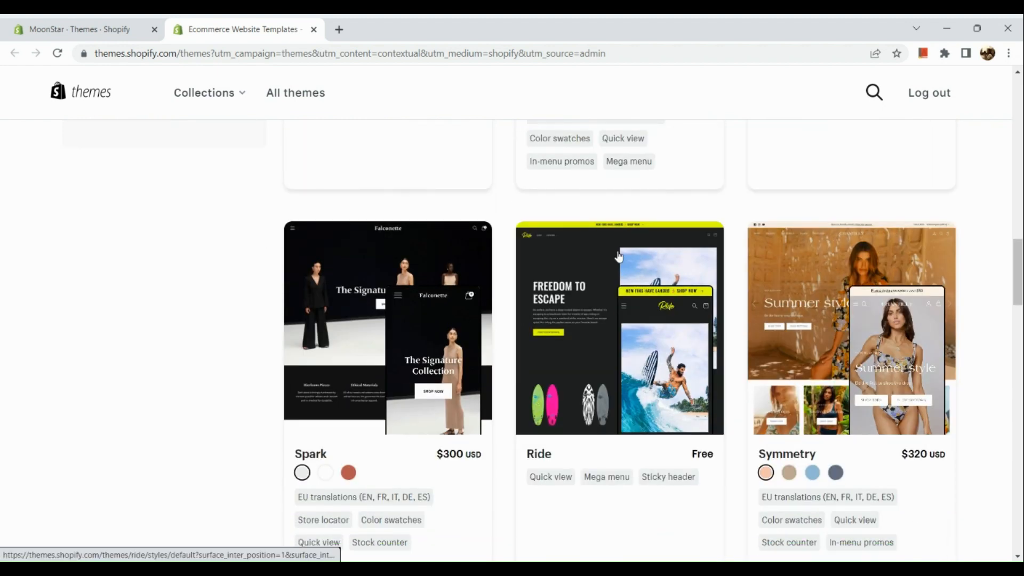
scroll(619, 257, "down", 4)
scroll(619, 256, "down", 4)
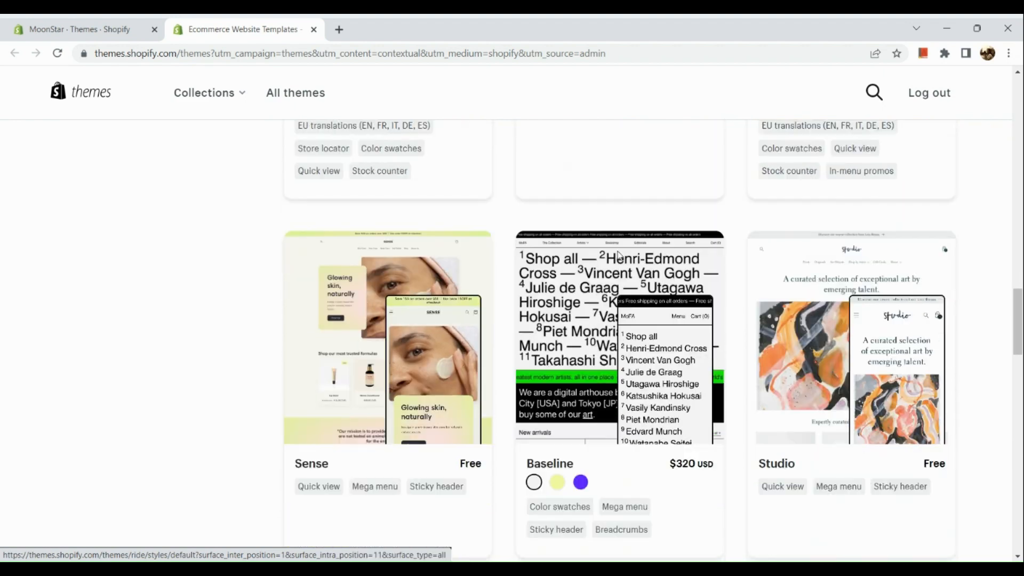
scroll(618, 256, "down", 1)
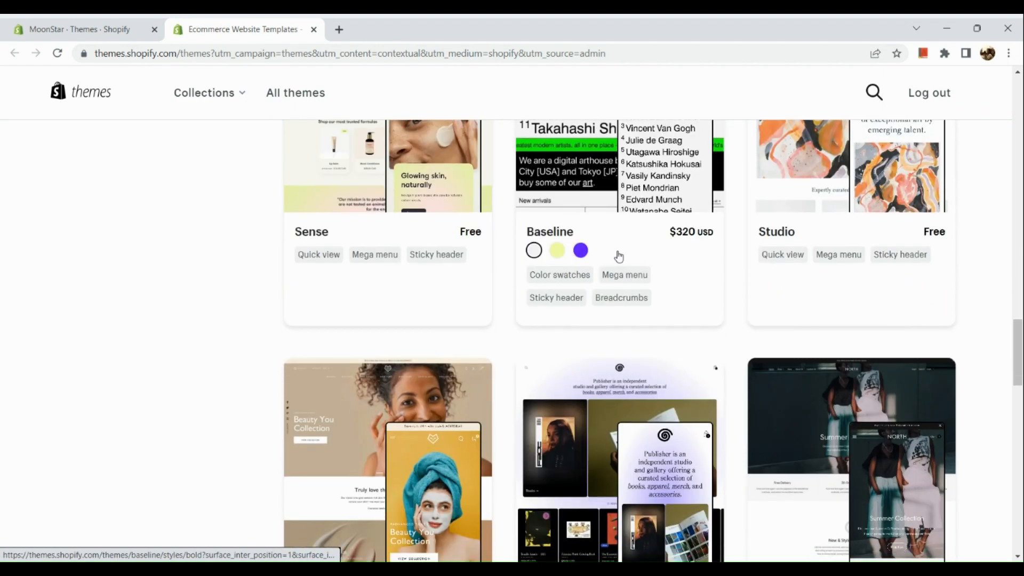
scroll(430, 207, "up", 2)
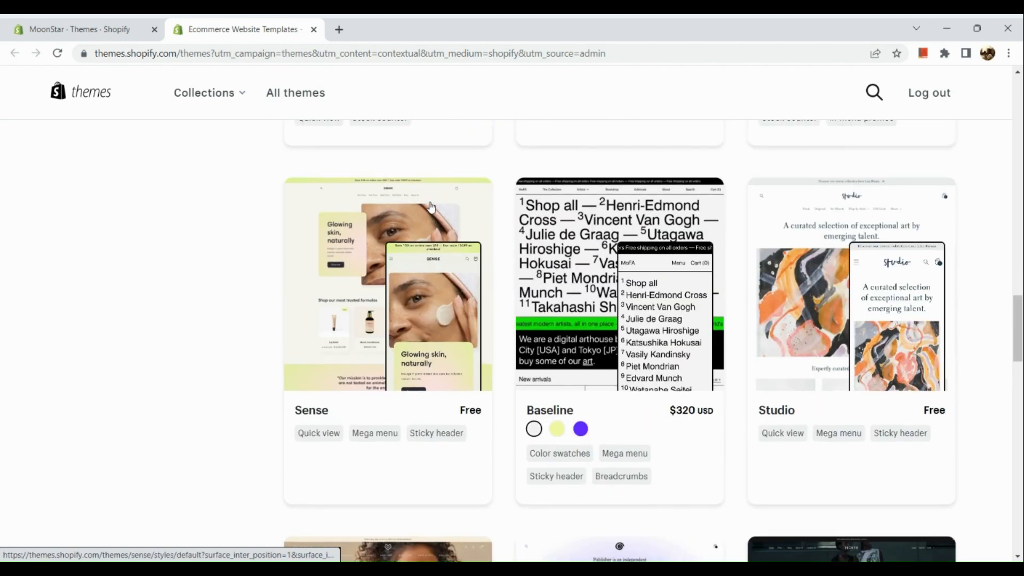
scroll(468, 412, "up", 3)
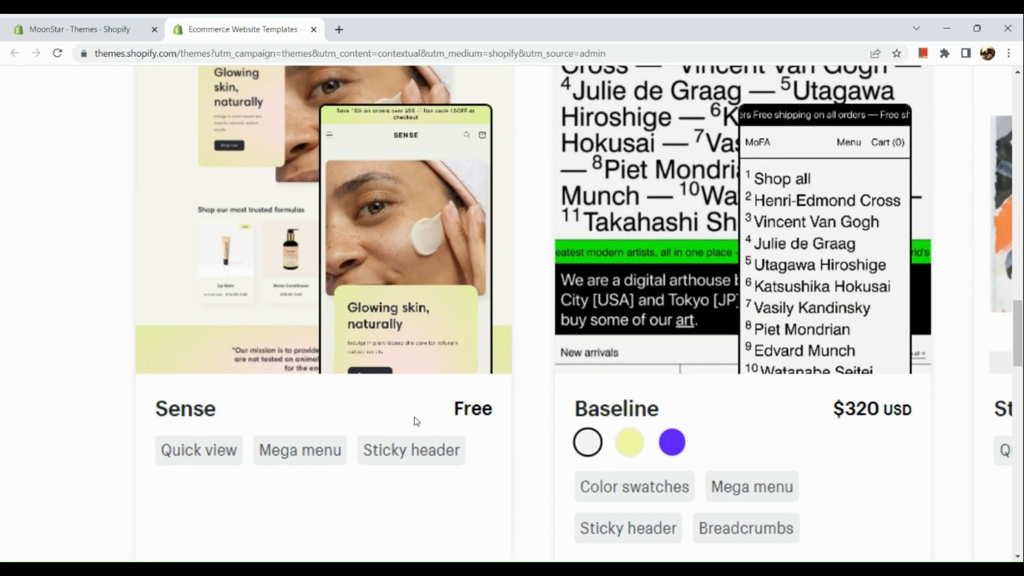
scroll(468, 412, "down", 3)
scroll(474, 416, "down", 12)
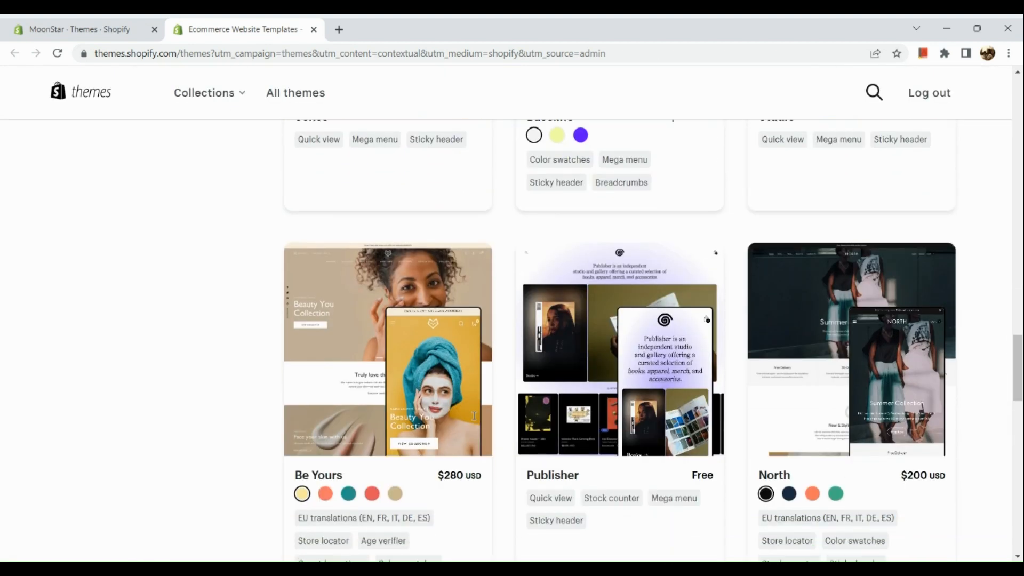
scroll(473, 421, "down", 3)
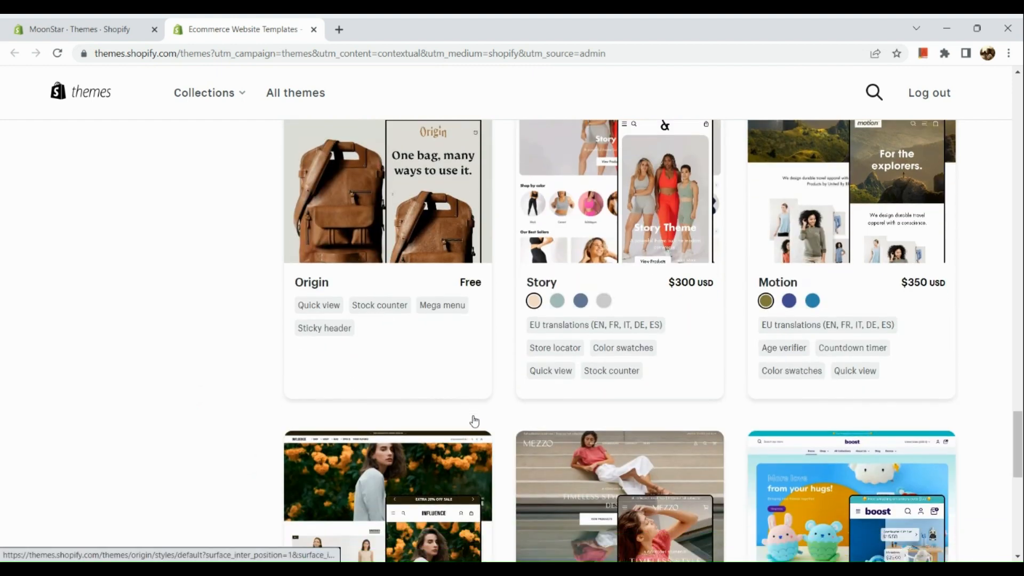
scroll(496, 320, "up", 2)
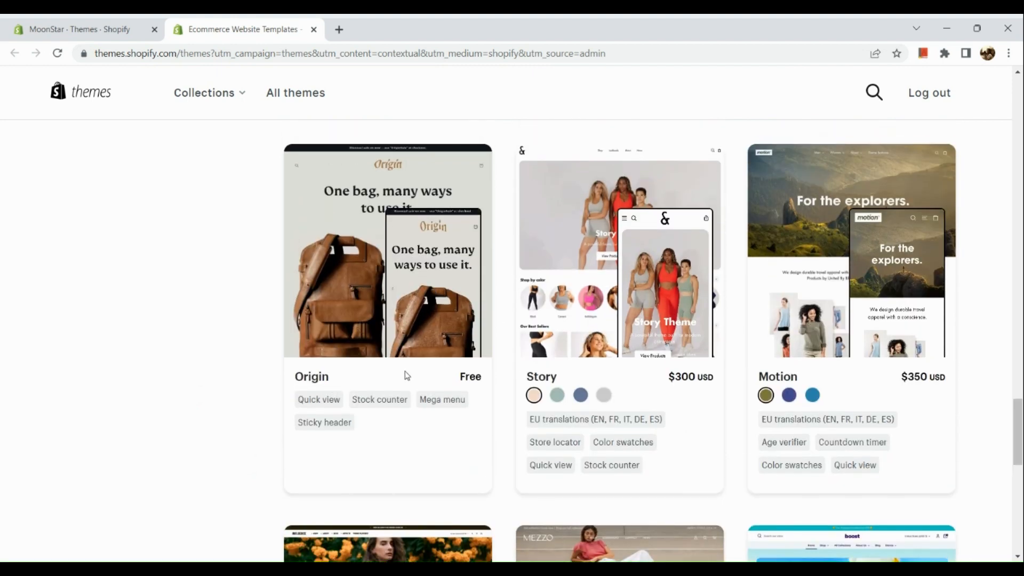
Step: Open the free Origin theme's page and try the theme, adding it to the store's theme library
left_click(423, 297)
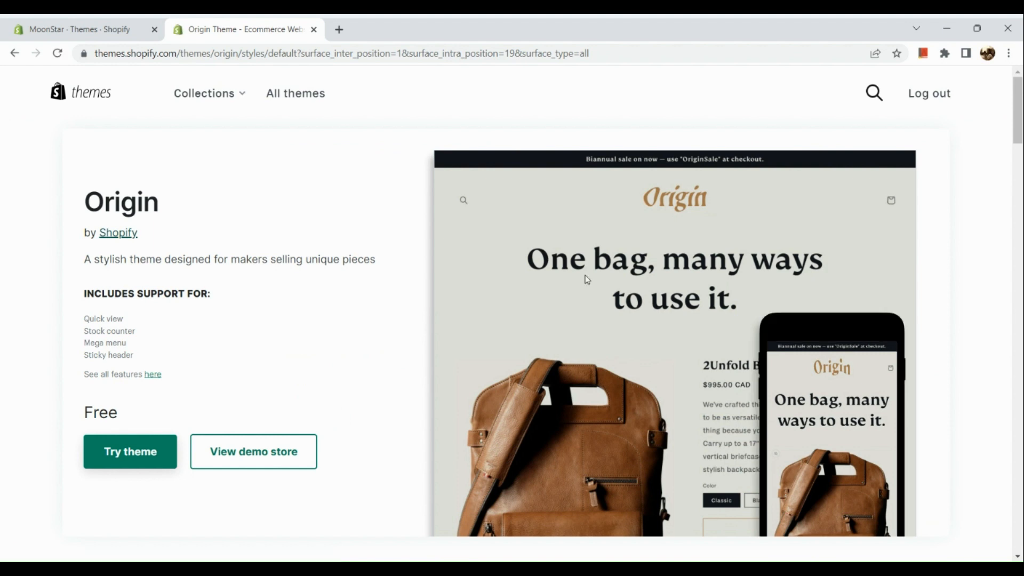
scroll(147, 451, "up", 3)
left_click(148, 454)
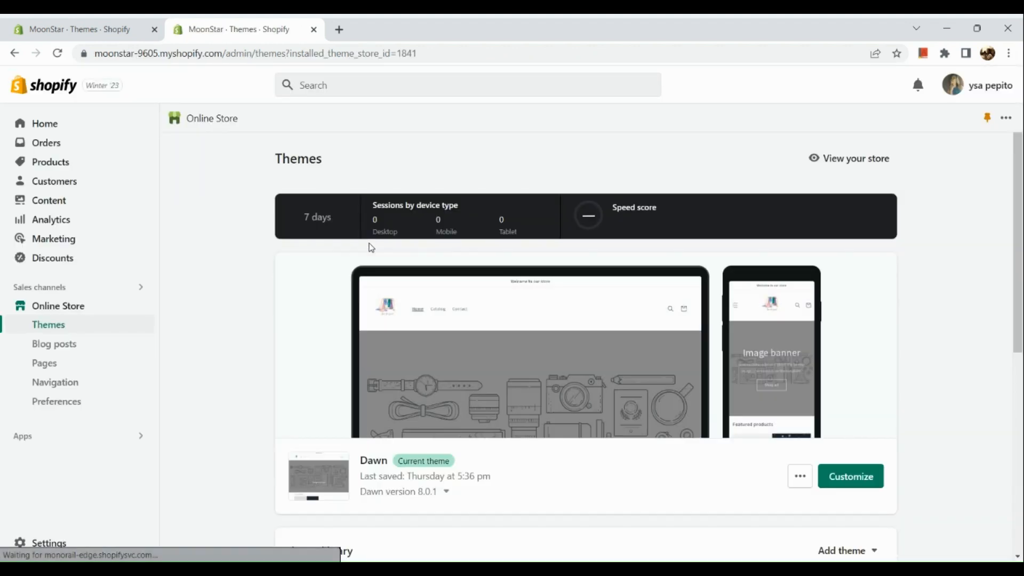
Step: Close the duplicate admin tab and open the Origin theme in the theme editor, reloading the editor page
scroll(371, 247, "down", 3)
scroll(371, 247, "down", 2)
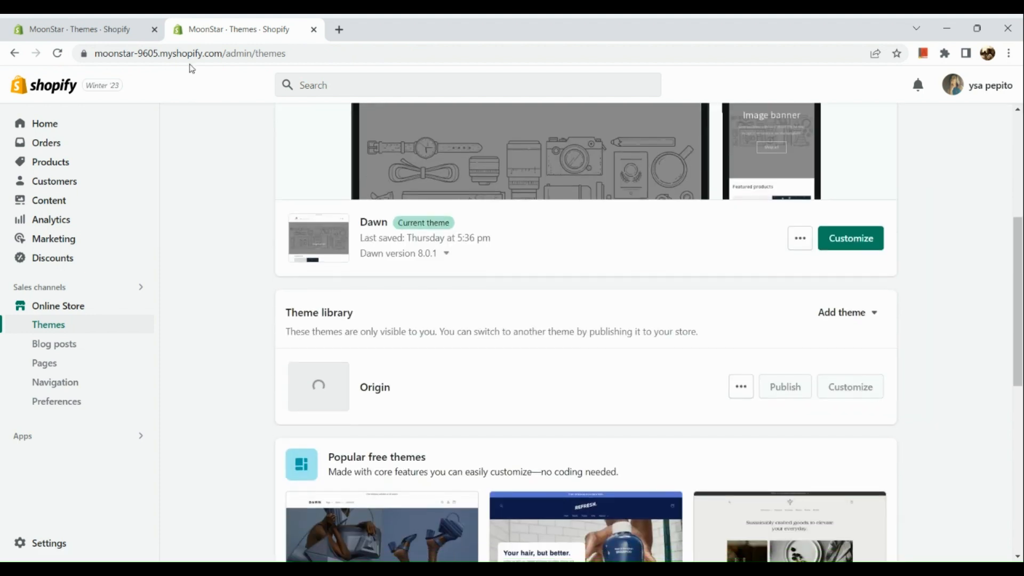
left_click(154, 29)
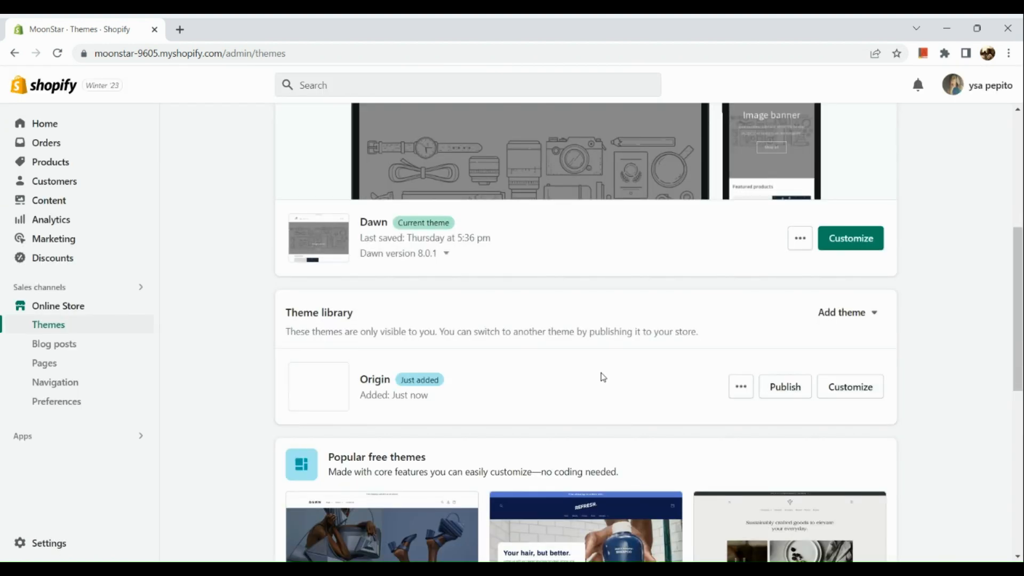
left_click(856, 388)
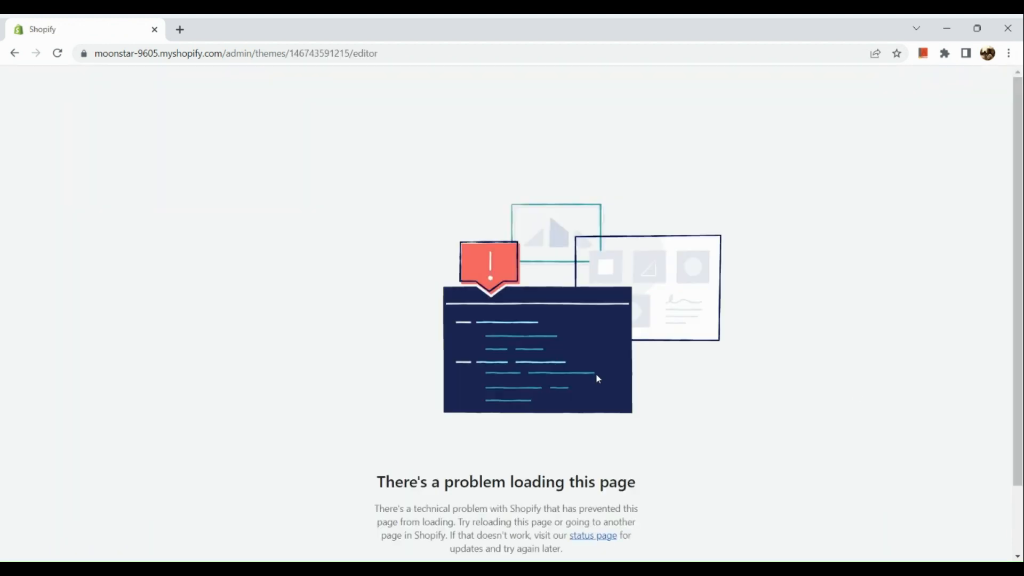
scroll(596, 375, "down", 2)
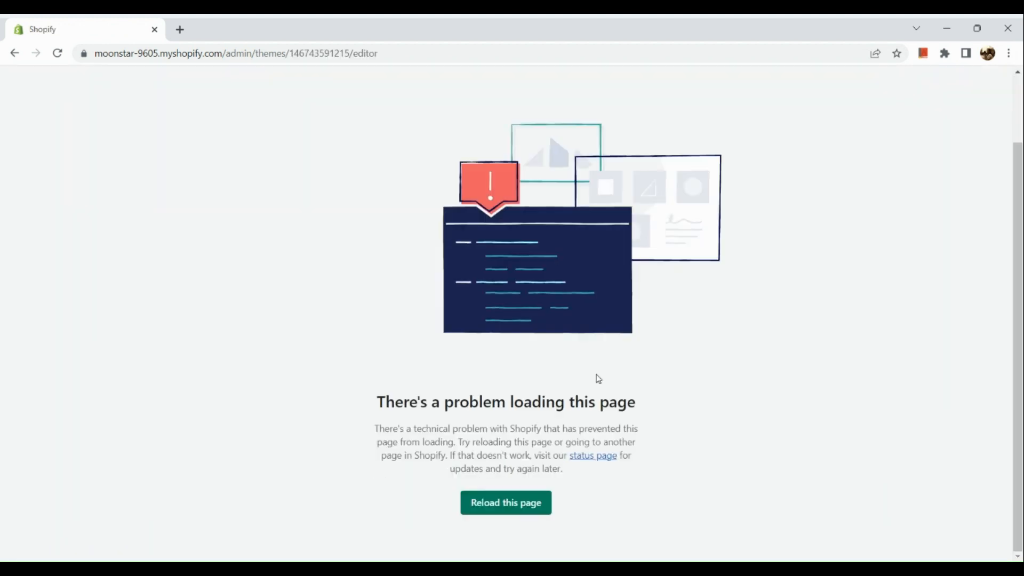
left_click(504, 501)
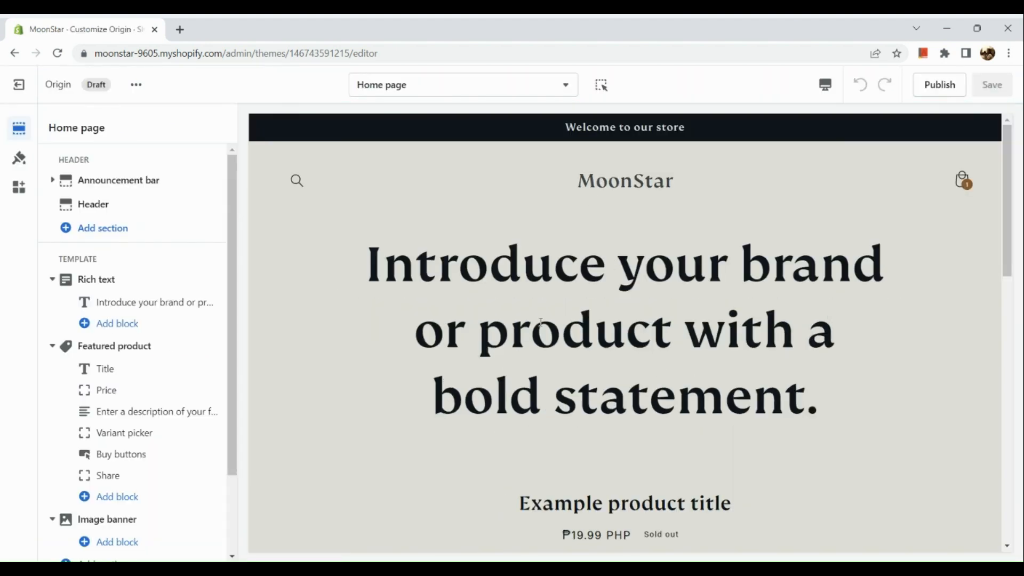
Step: Scroll through the Origin home page preview and its list of template sections
scroll(540, 322, "down", 9)
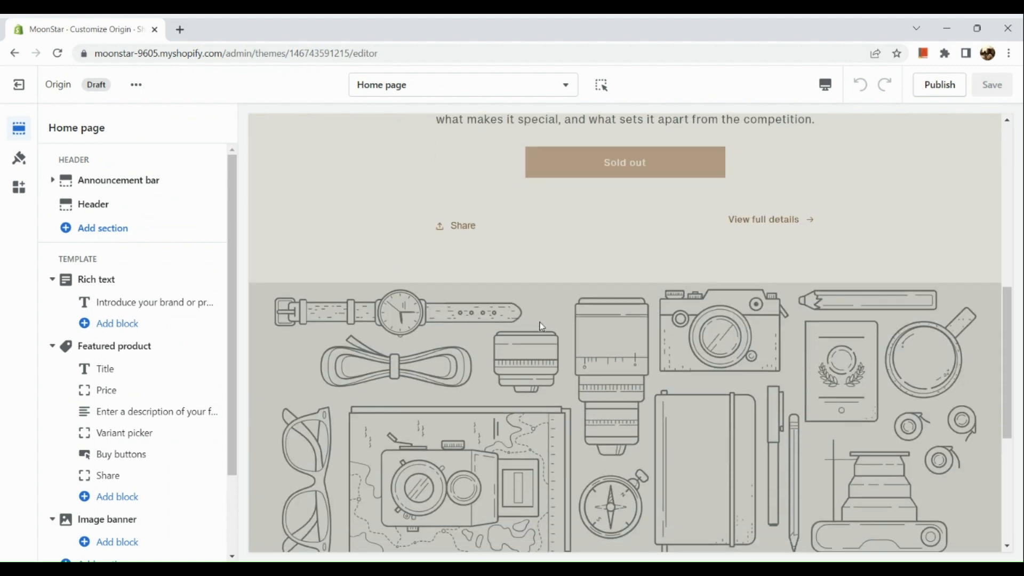
scroll(539, 322, "down", 5)
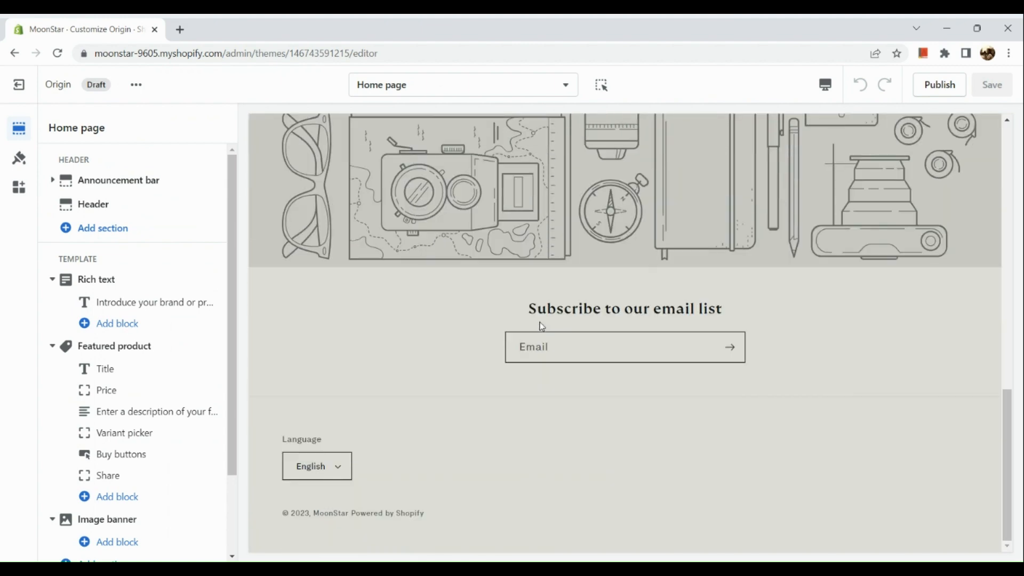
scroll(541, 326, "up", 14)
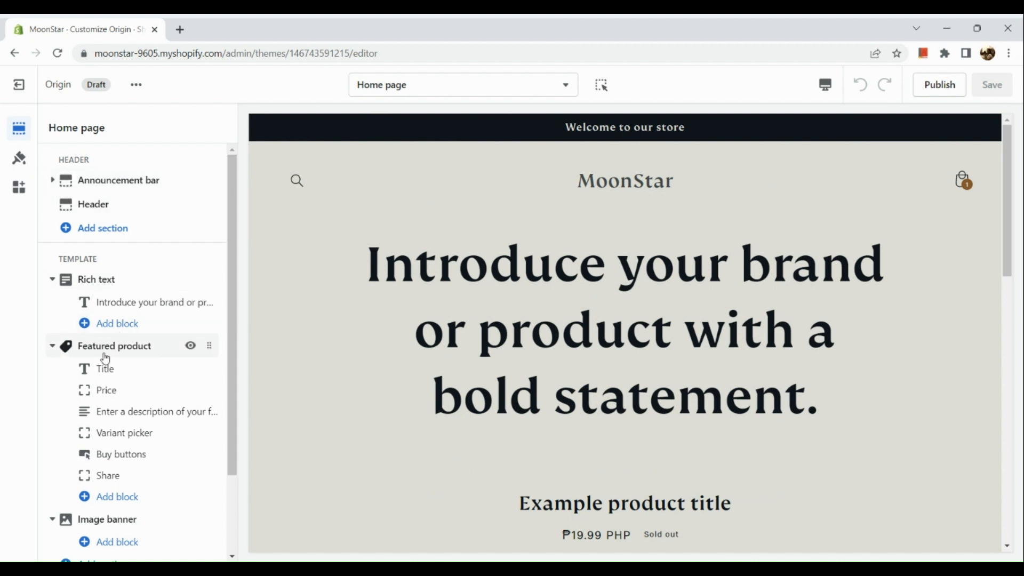
scroll(104, 349, "down", 2)
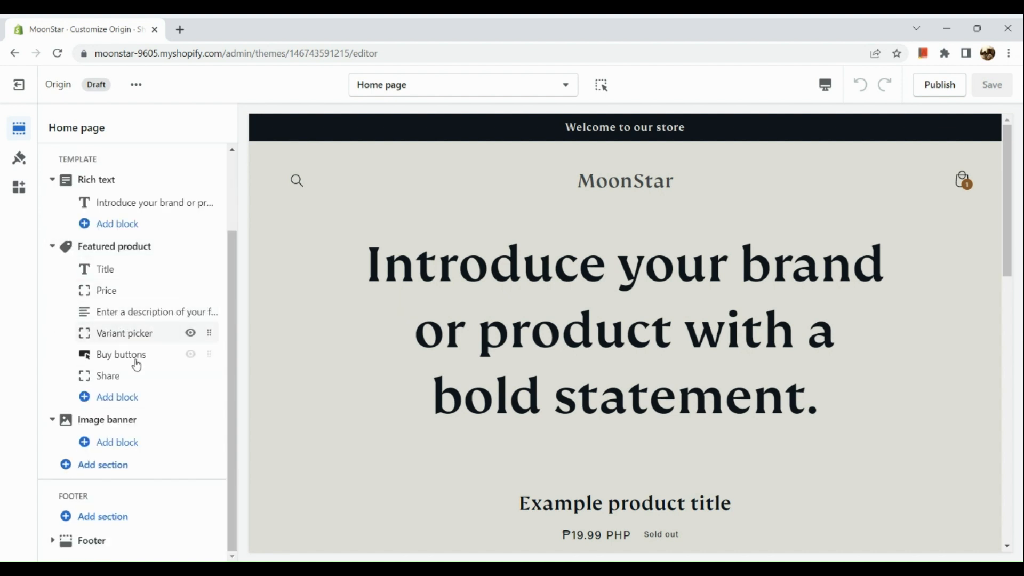
scroll(420, 410, "down", 15)
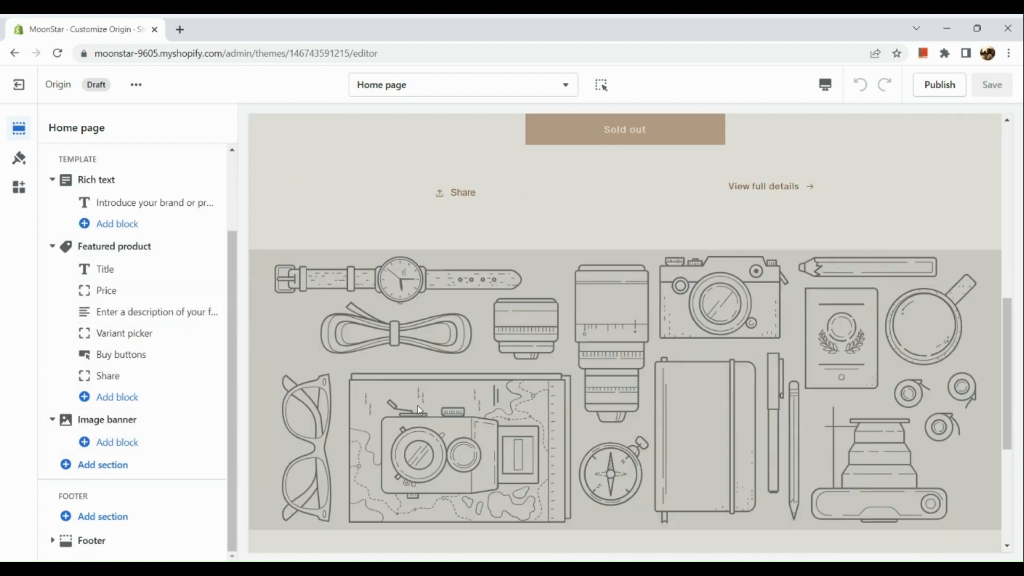
scroll(589, 288, "up", 10)
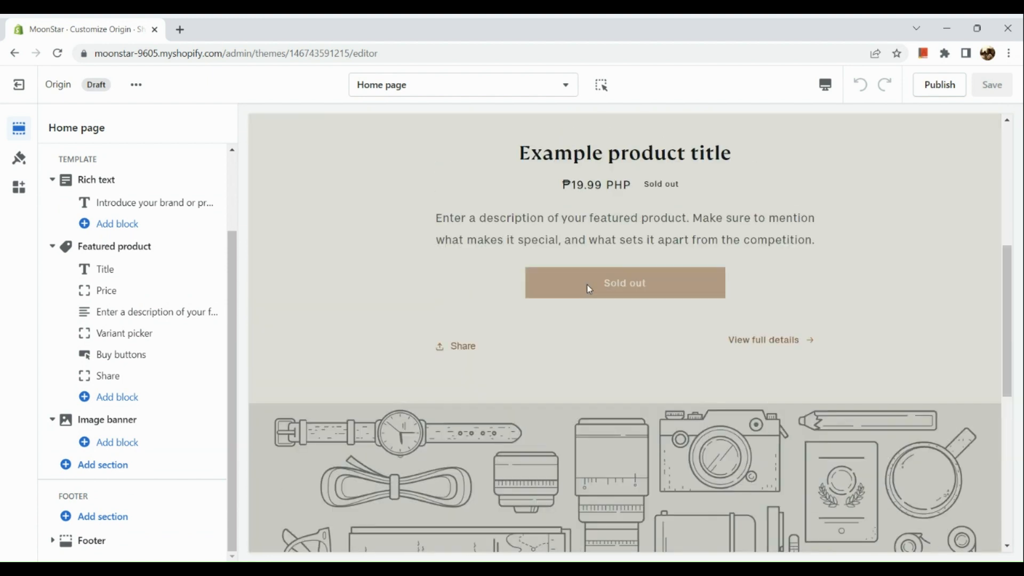
scroll(530, 80, "up", 5)
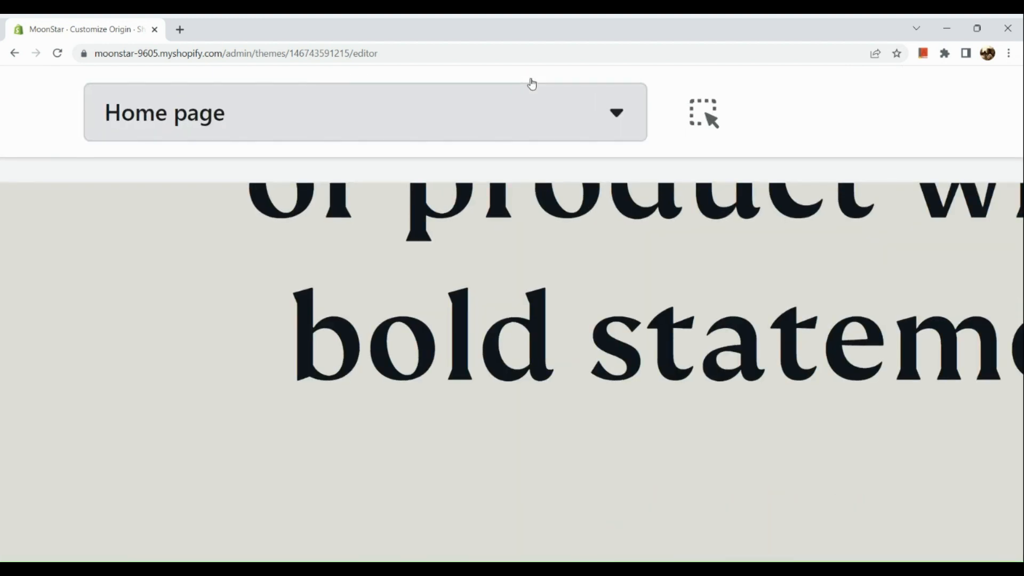
Step: Switch the editor preview to the default product template and scroll through the product page
left_click(526, 98)
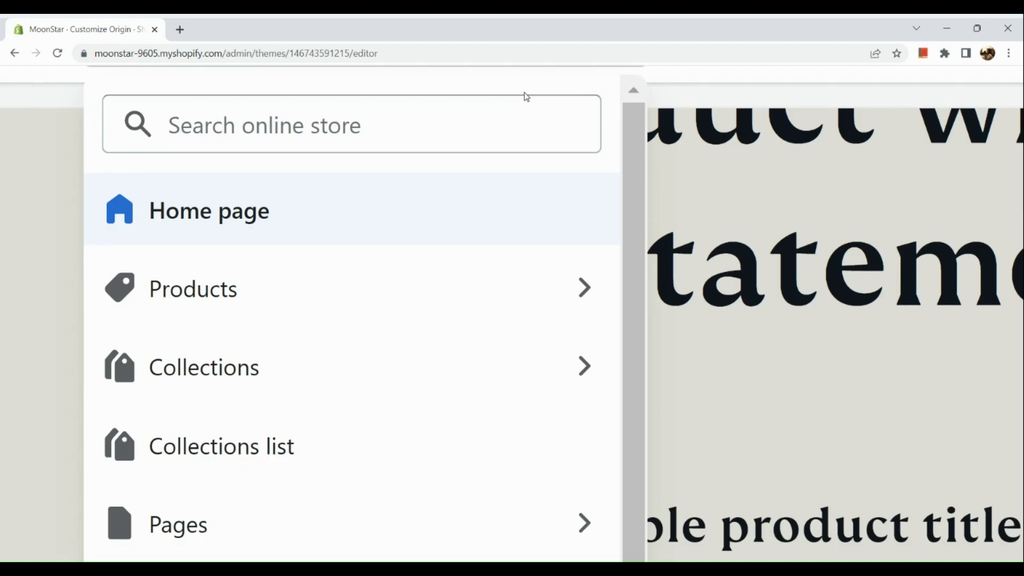
left_click(394, 290)
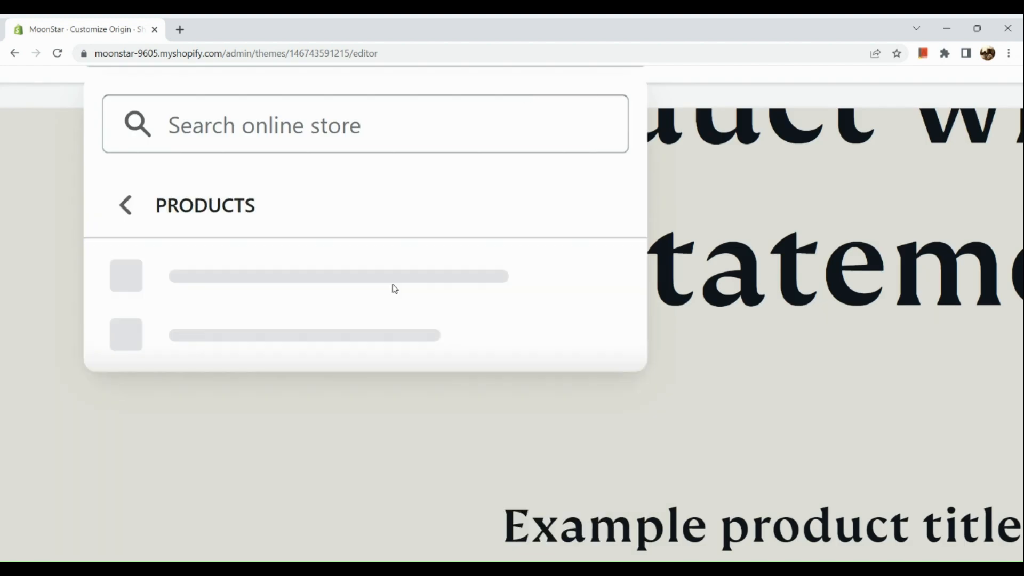
left_click(394, 290)
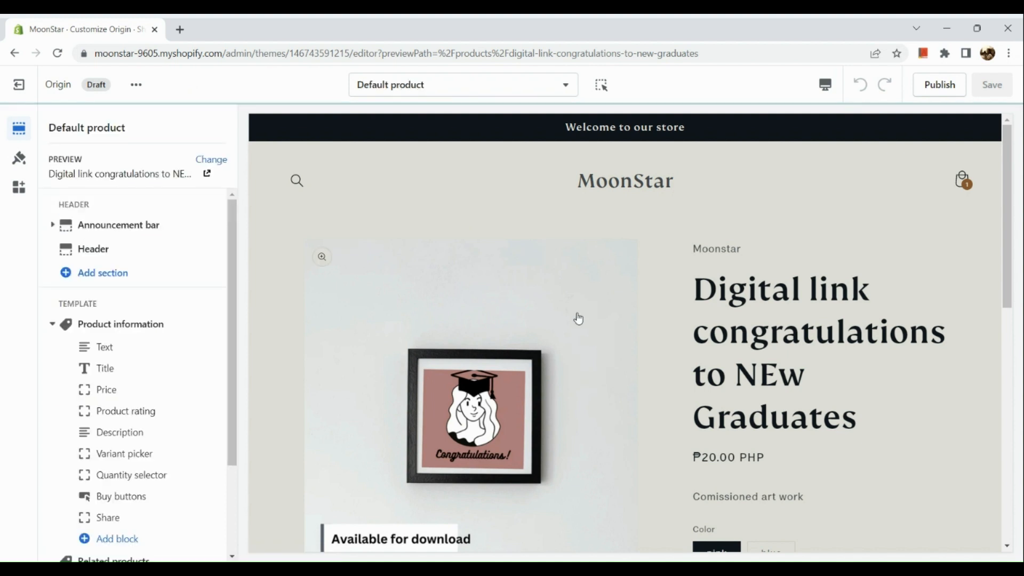
scroll(579, 319, "down", 7)
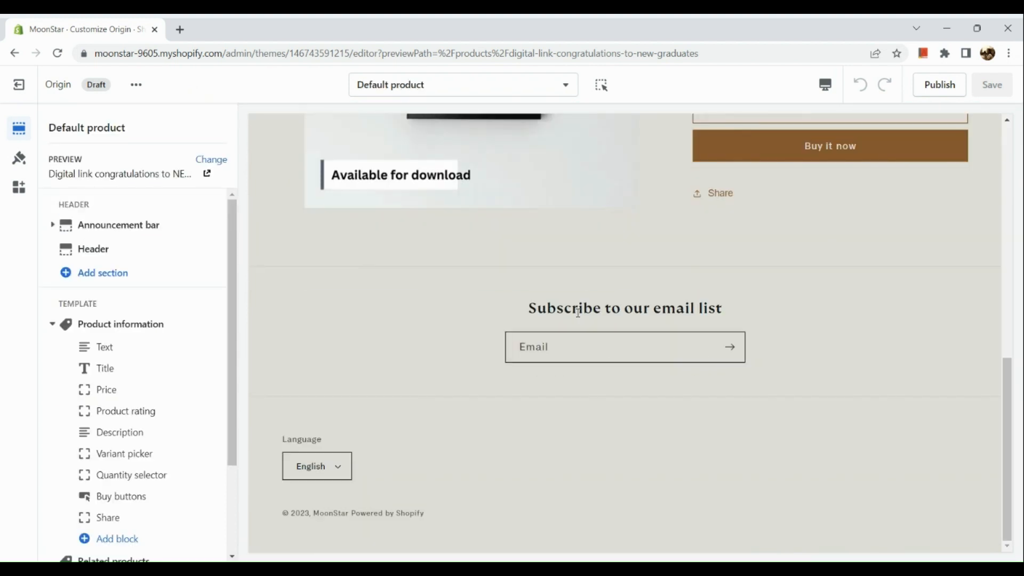
scroll(578, 312, "up", 7)
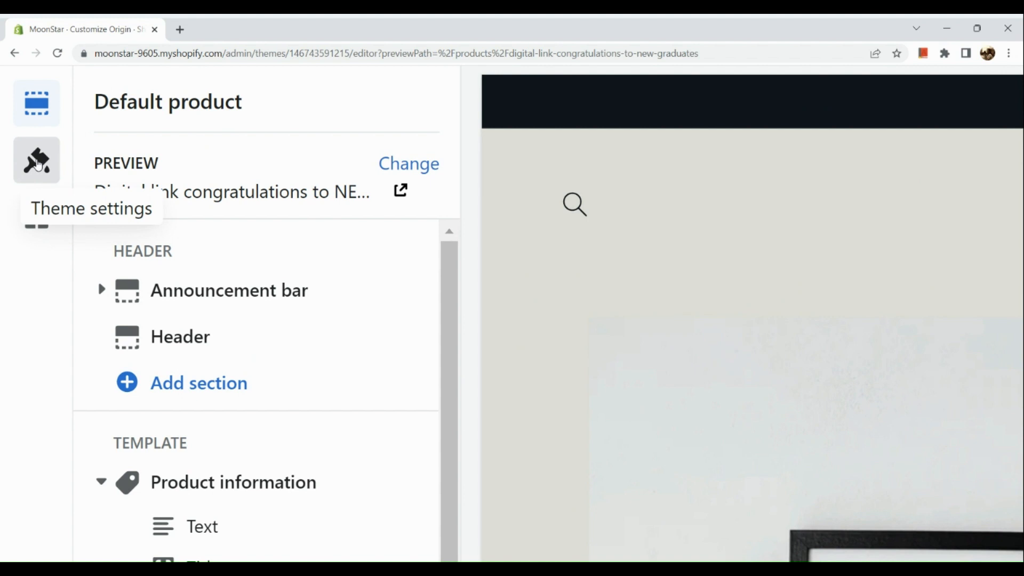
Step: Open the Origin theme settings and expand the Colors section
left_click(19, 160)
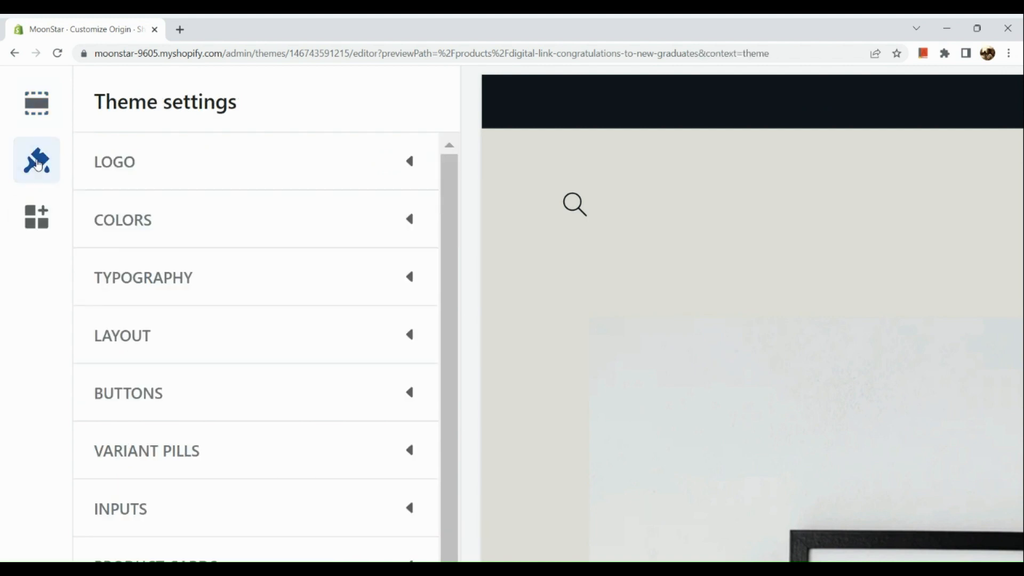
left_click(293, 228)
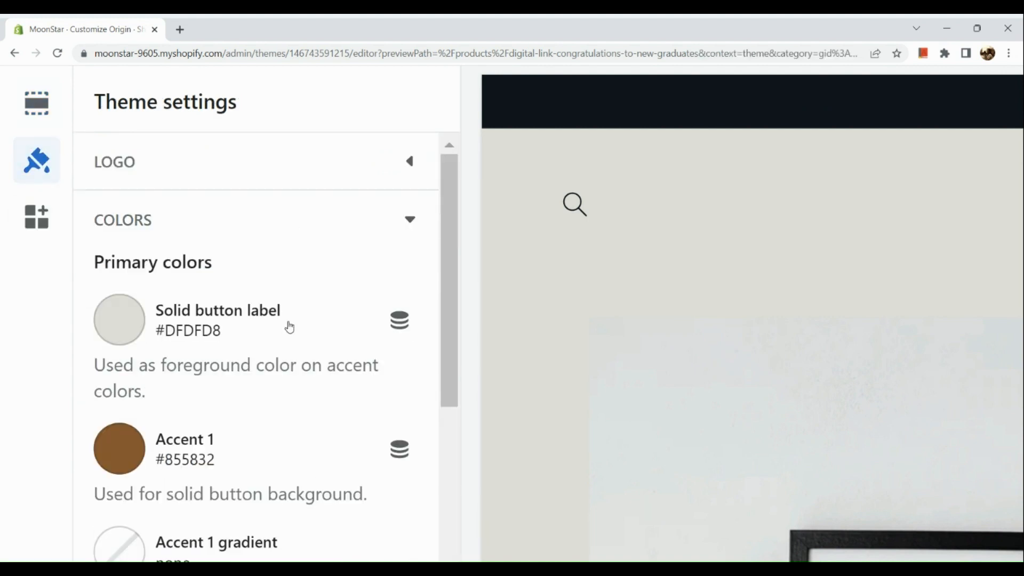
Step: Set the Solid button label color in the theme's primary colors to #EFEF86
scroll(289, 326, "down", 2)
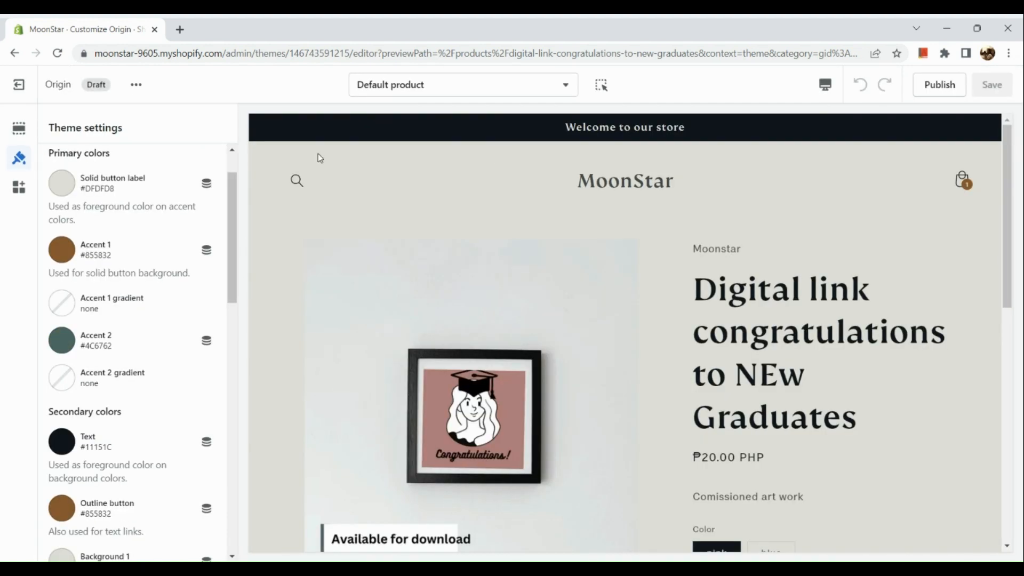
left_click(60, 186)
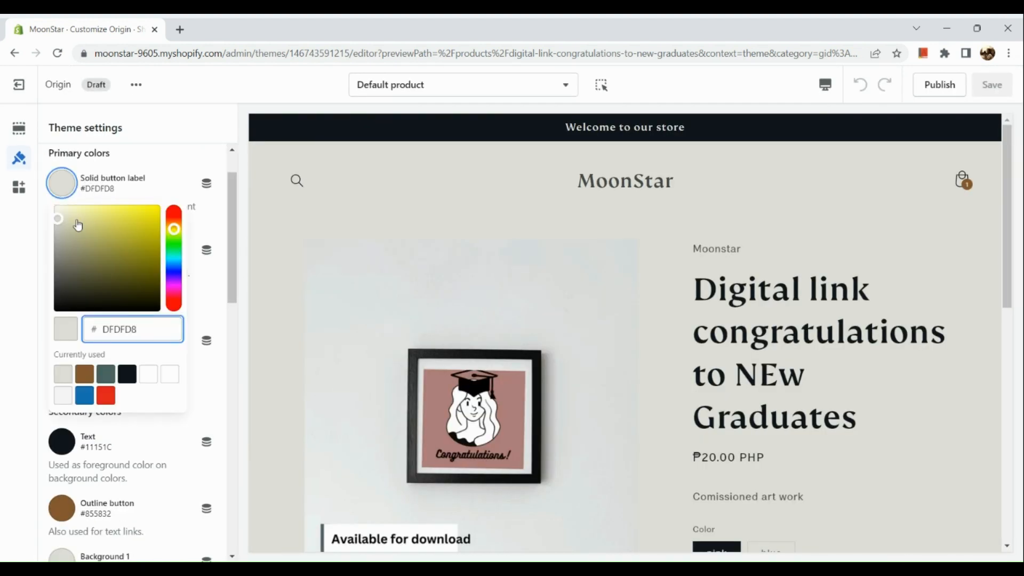
left_click_drag(61, 229, 102, 216)
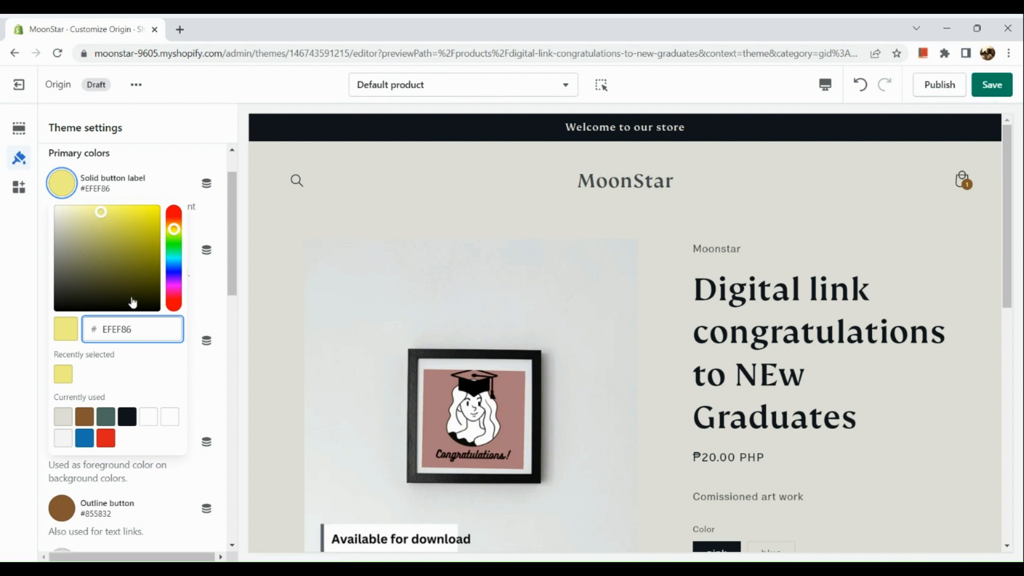
scroll(382, 326, "down", 7)
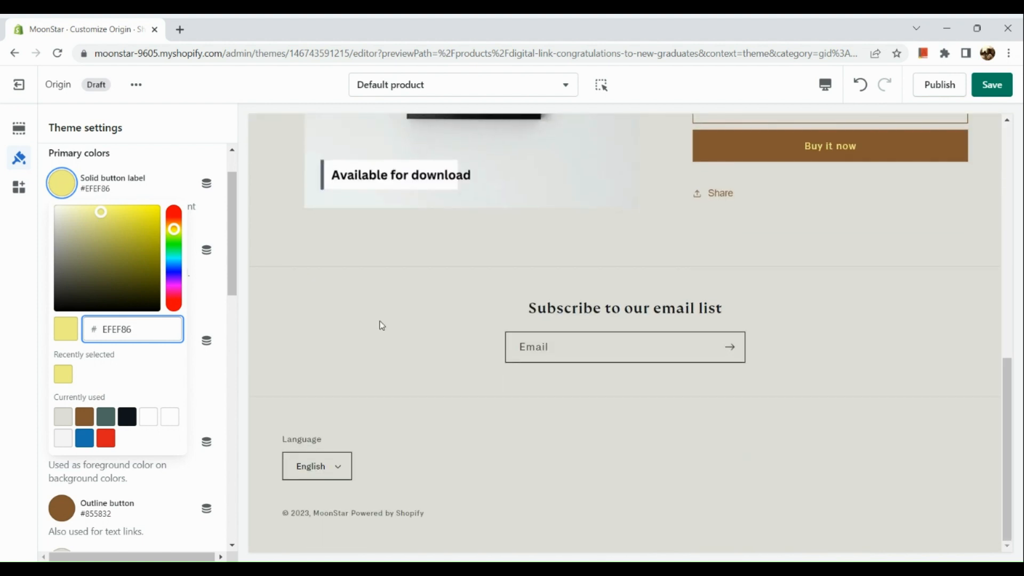
left_click(169, 154)
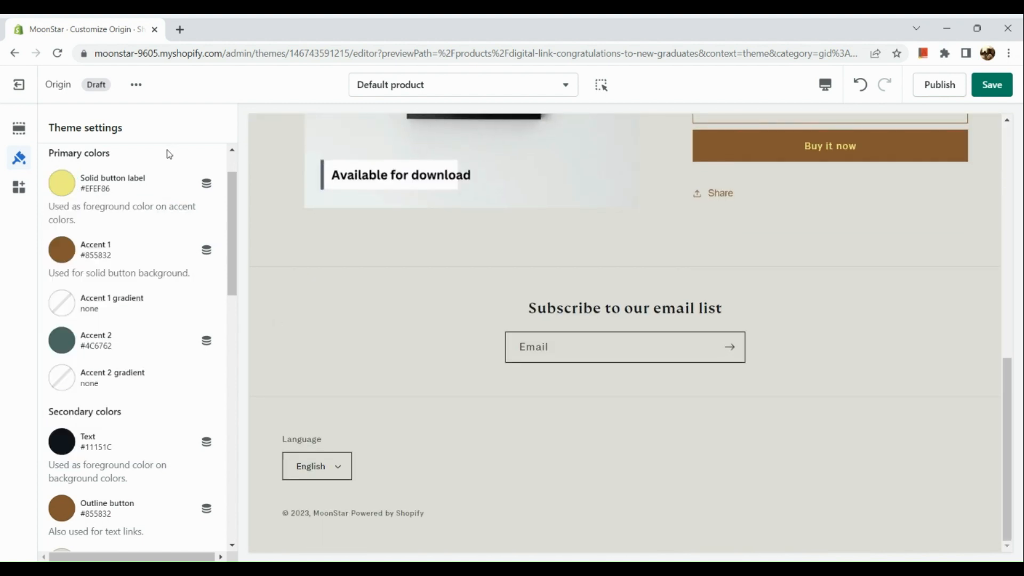
Step: Set the Background 1 color in the secondary colors to #FFFF99
scroll(843, 171, "up", 5)
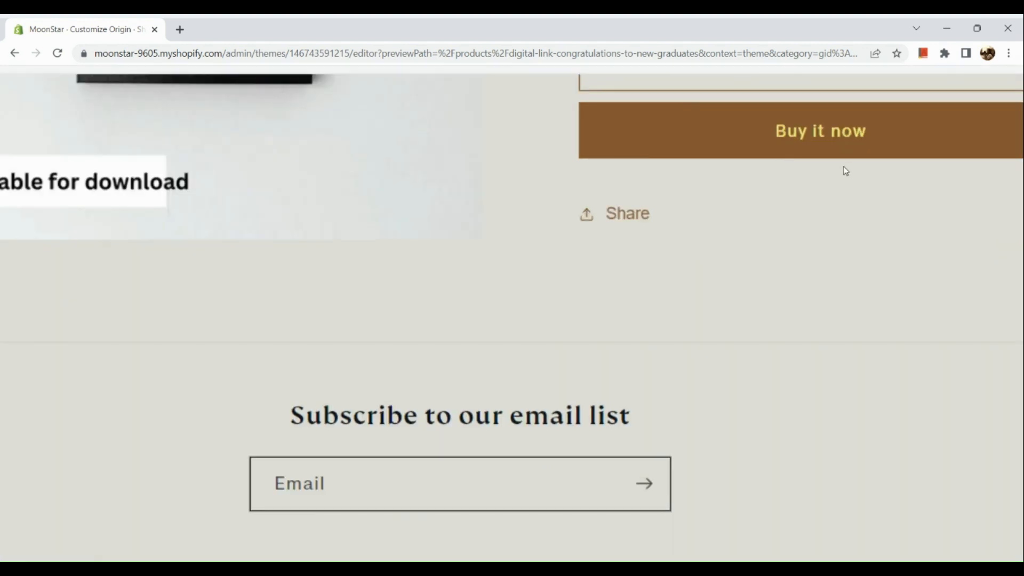
scroll(825, 134, "down", 5)
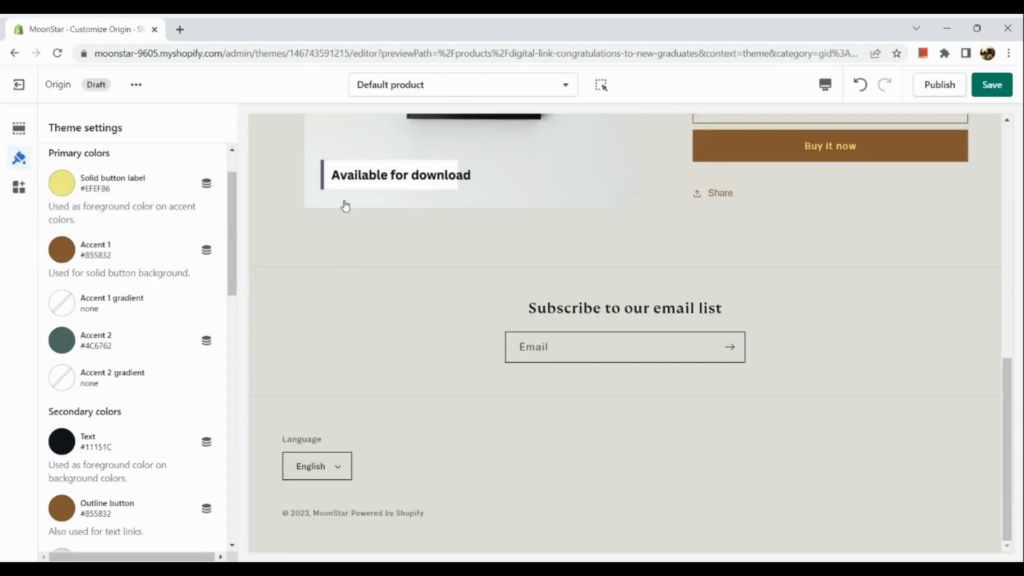
scroll(360, 235, "up", 1)
scroll(360, 235, "down", 1)
scroll(66, 341, "down", 5)
scroll(74, 385, "up", 1)
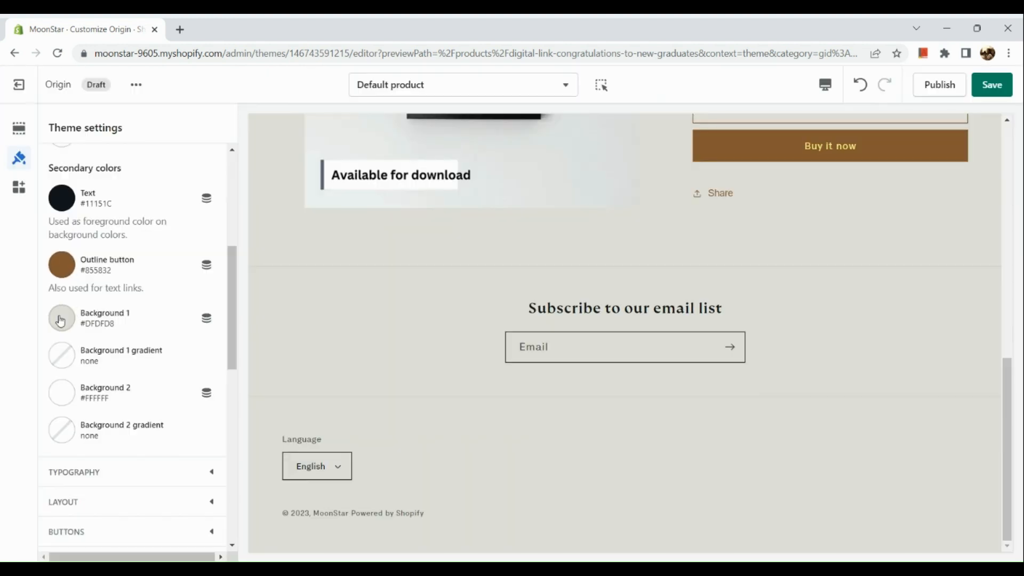
left_click(61, 320)
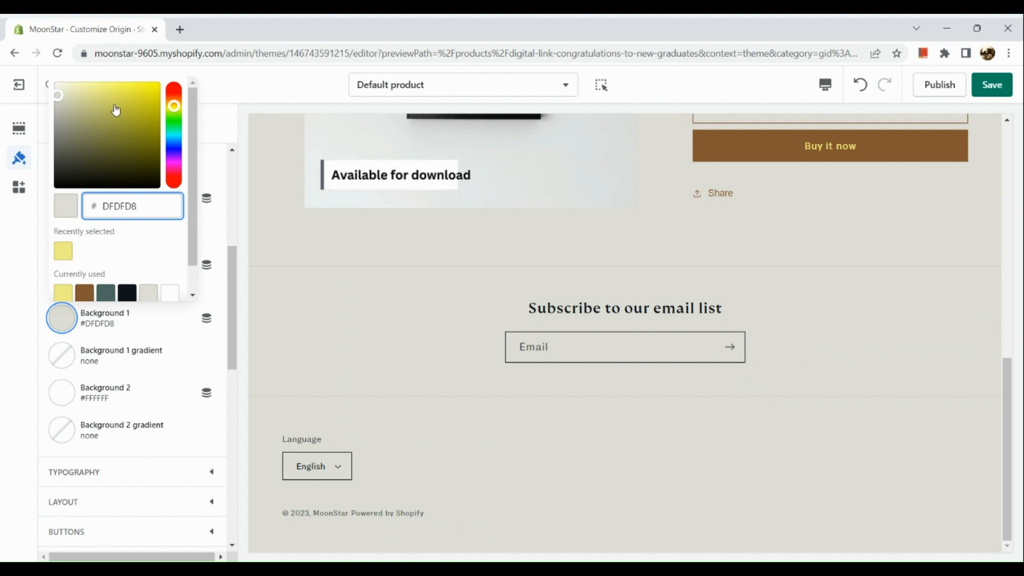
left_click_drag(58, 95, 104, 84)
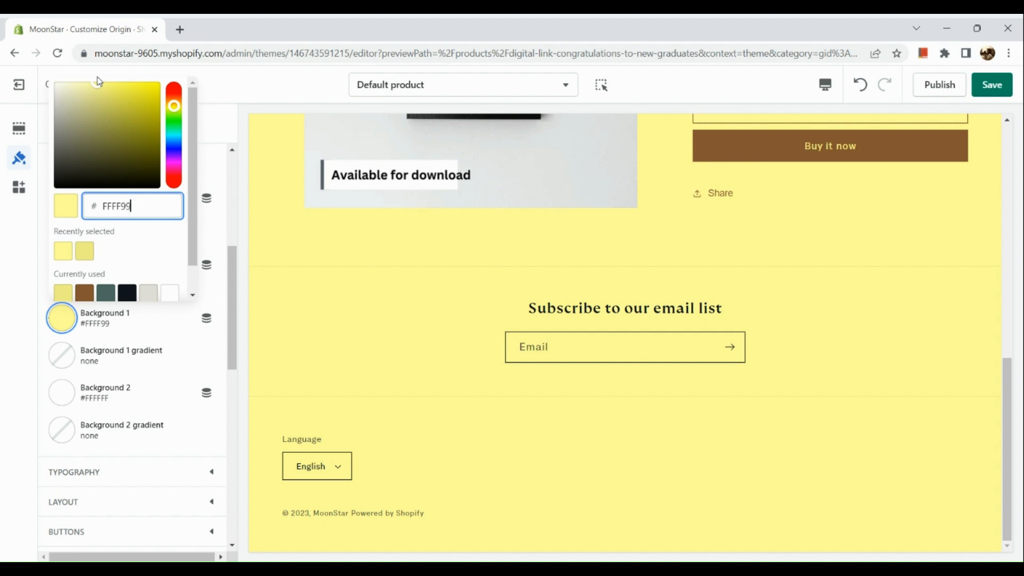
left_click(419, 306)
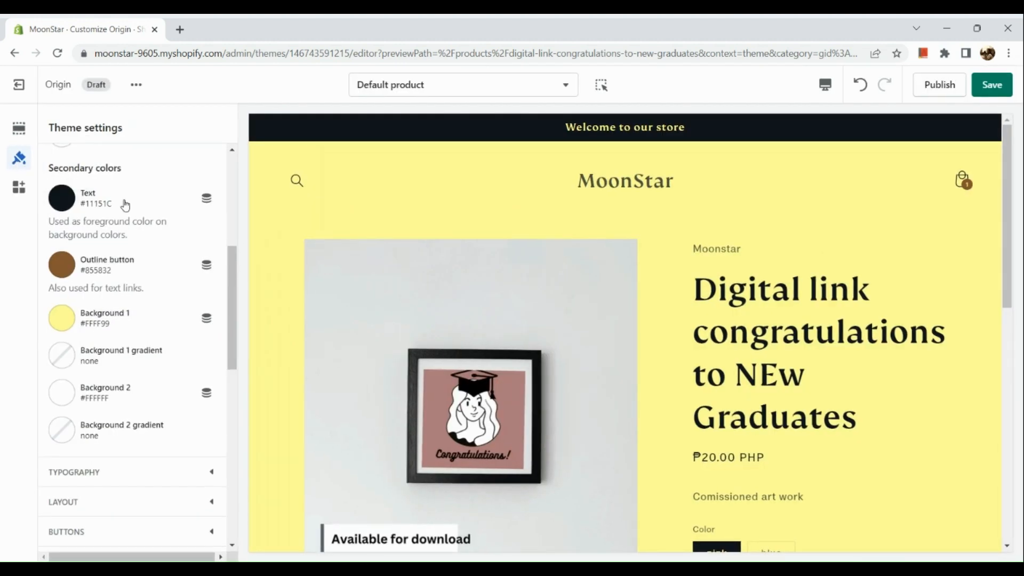
Step: Set the Accent 1 color to #EE8328
scroll(126, 202, "up", 5)
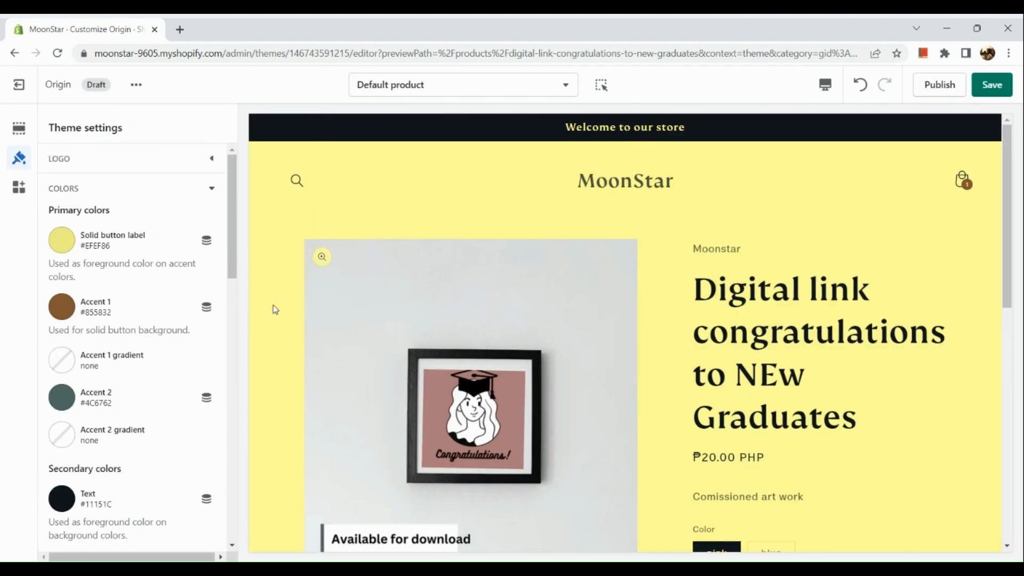
scroll(292, 319, "down", 7)
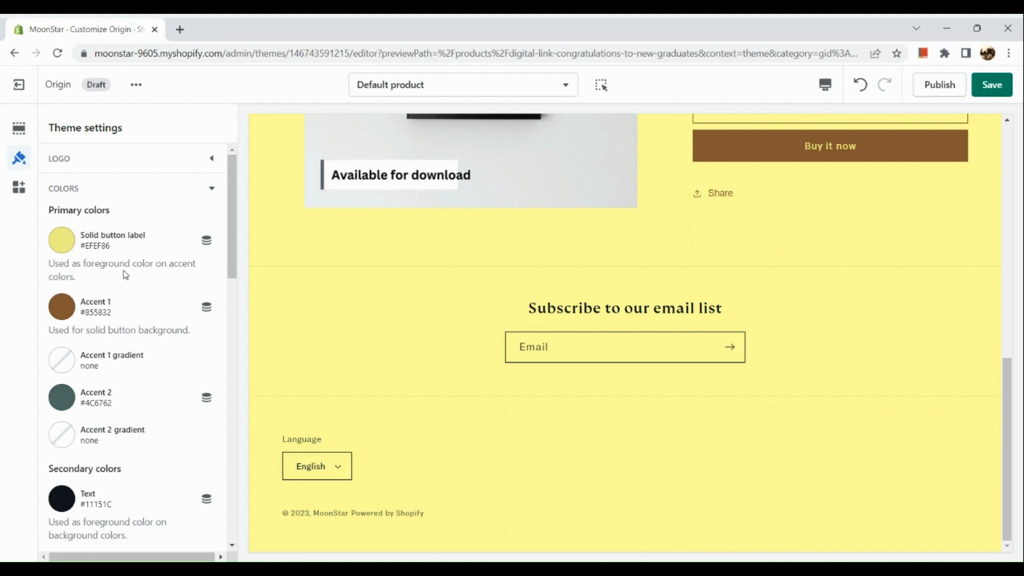
left_click(69, 310)
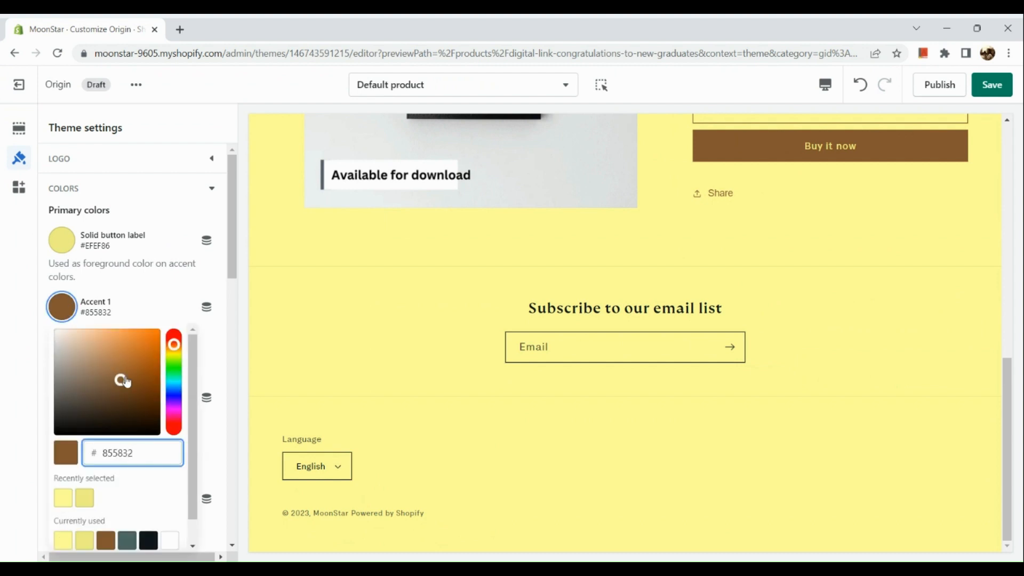
left_click_drag(123, 381, 143, 336)
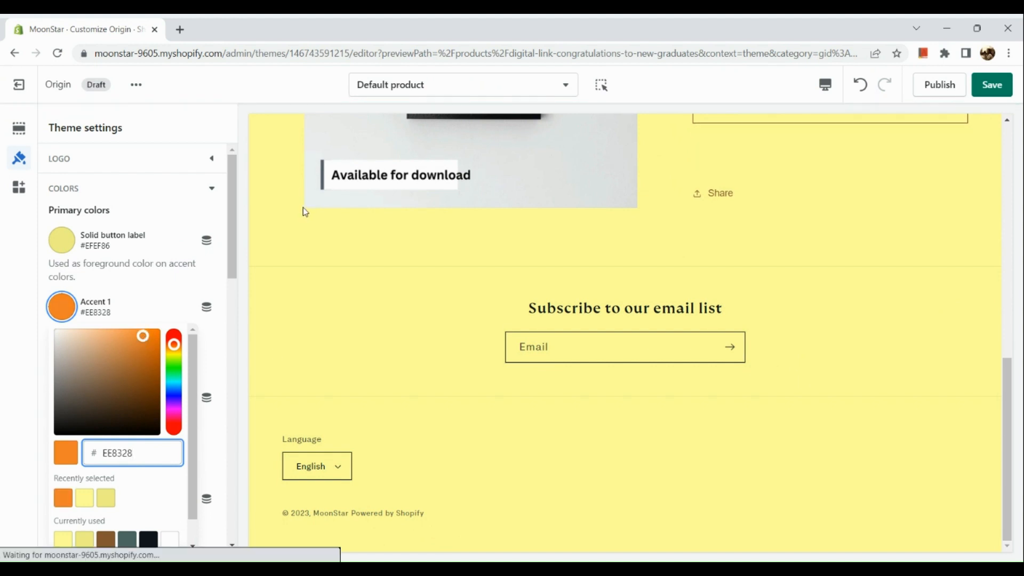
Step: Set the store logo to the clothing-rack MoonStar apparel image from the image library
left_click(78, 159)
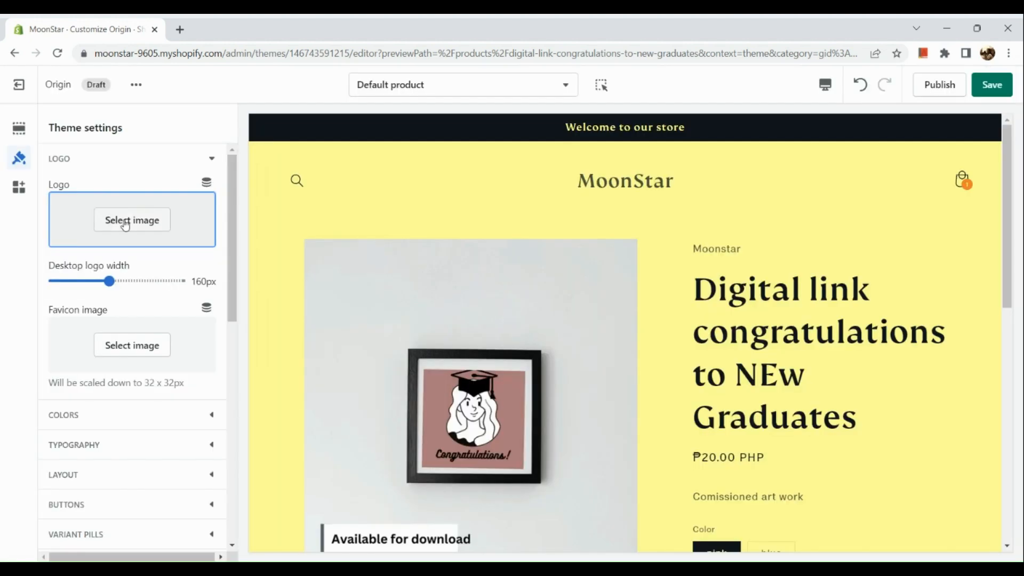
left_click(126, 222)
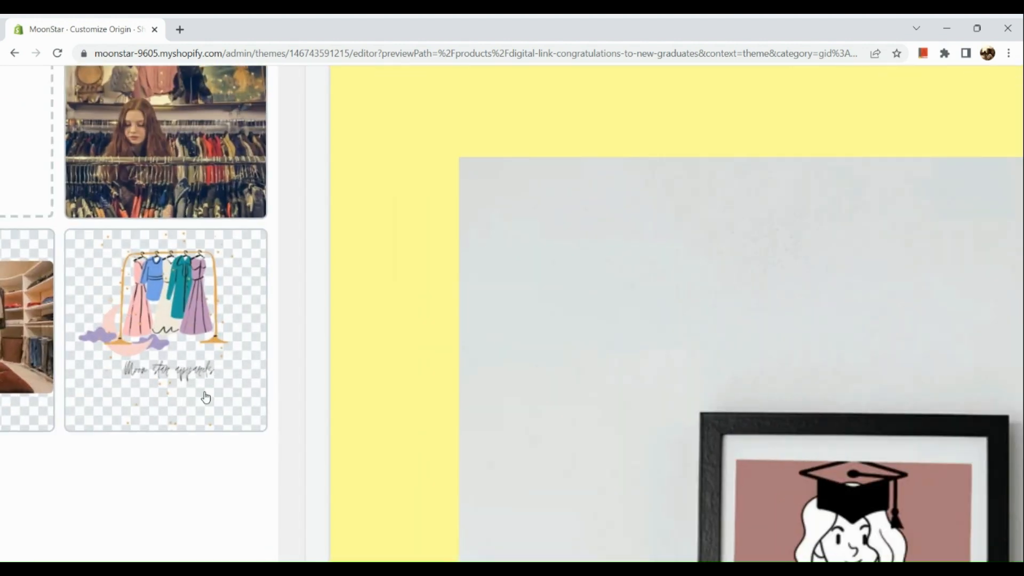
left_click(179, 304)
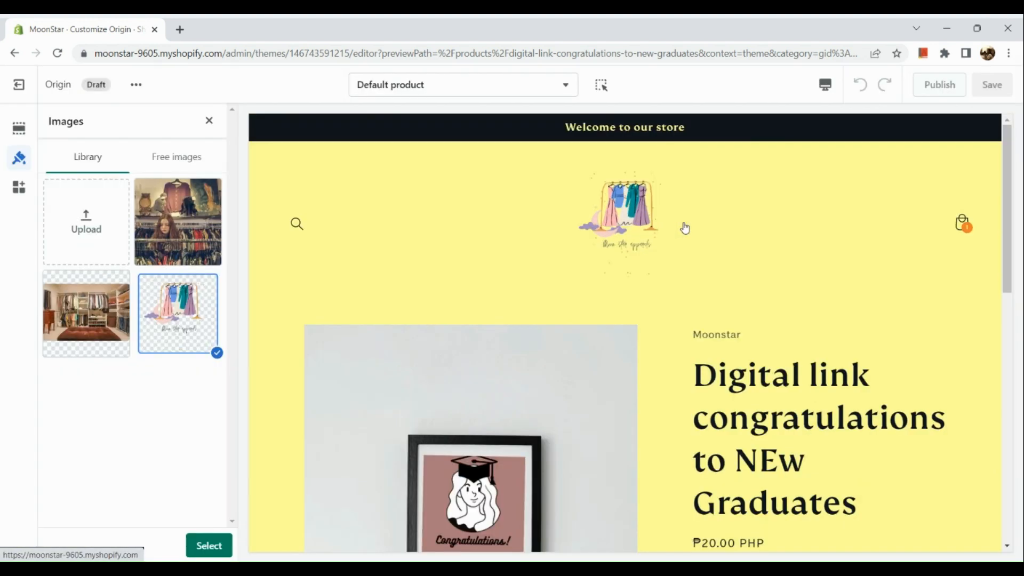
left_click(19, 186)
left_click(24, 153)
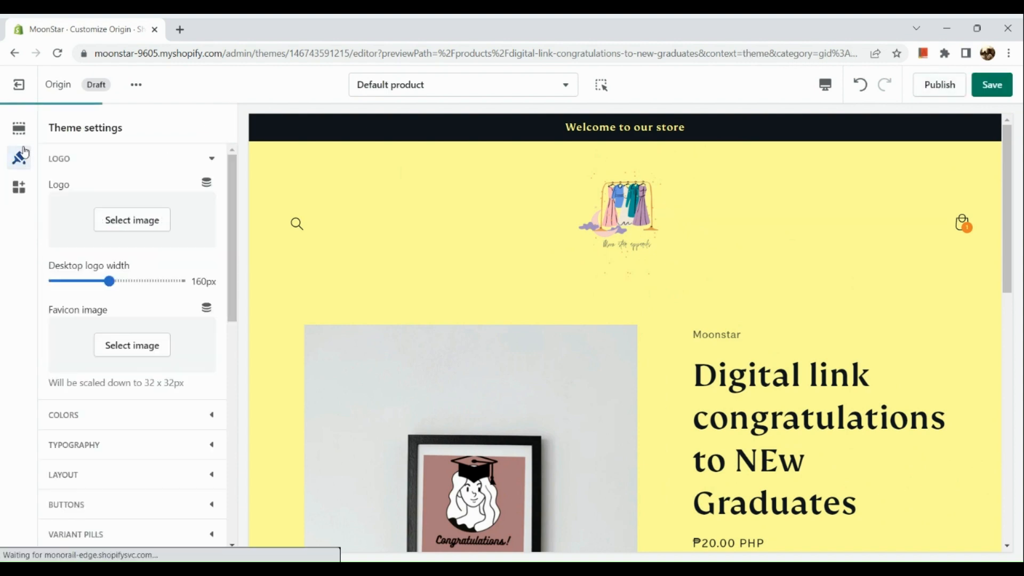
scroll(359, 297, "down", 6)
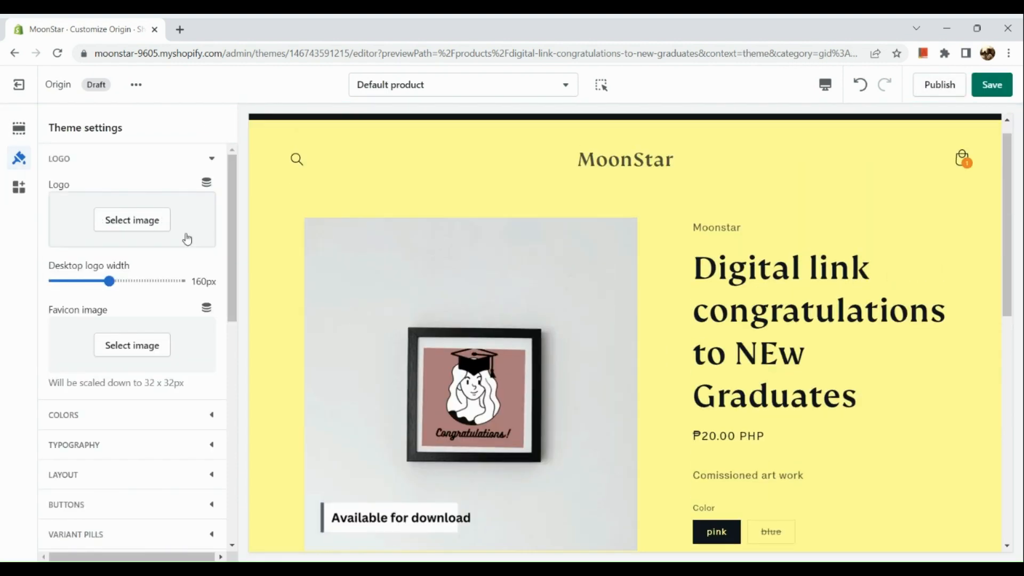
left_click(135, 227)
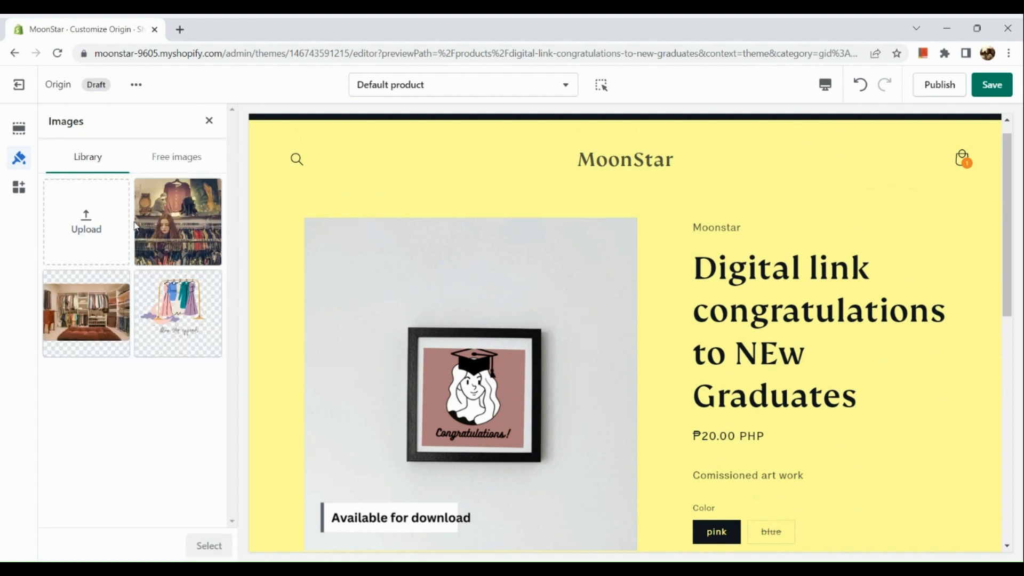
left_click(171, 282)
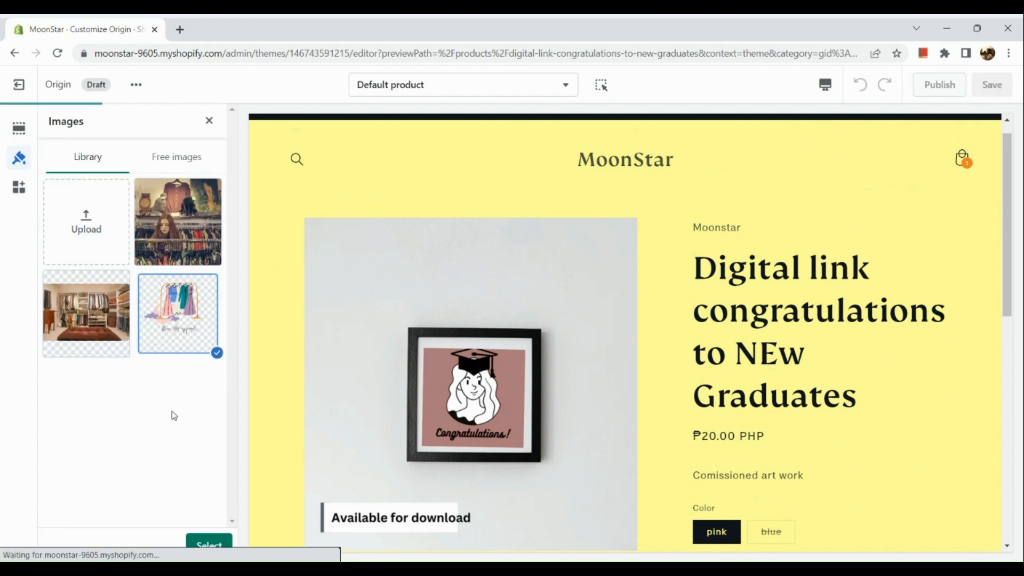
left_click(210, 542)
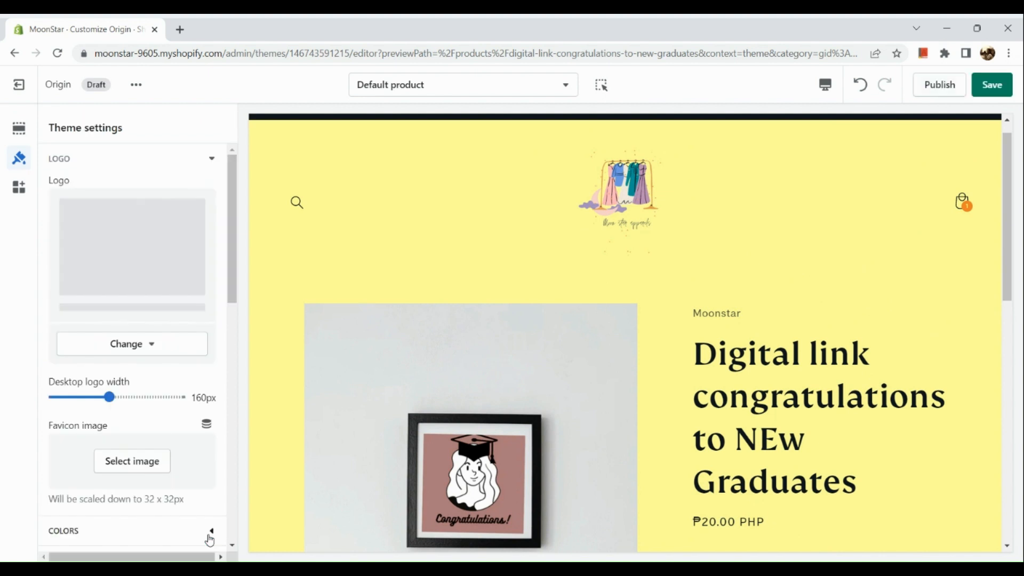
Step: Change the Typography body font to Arvo
scroll(139, 457, "down", 6)
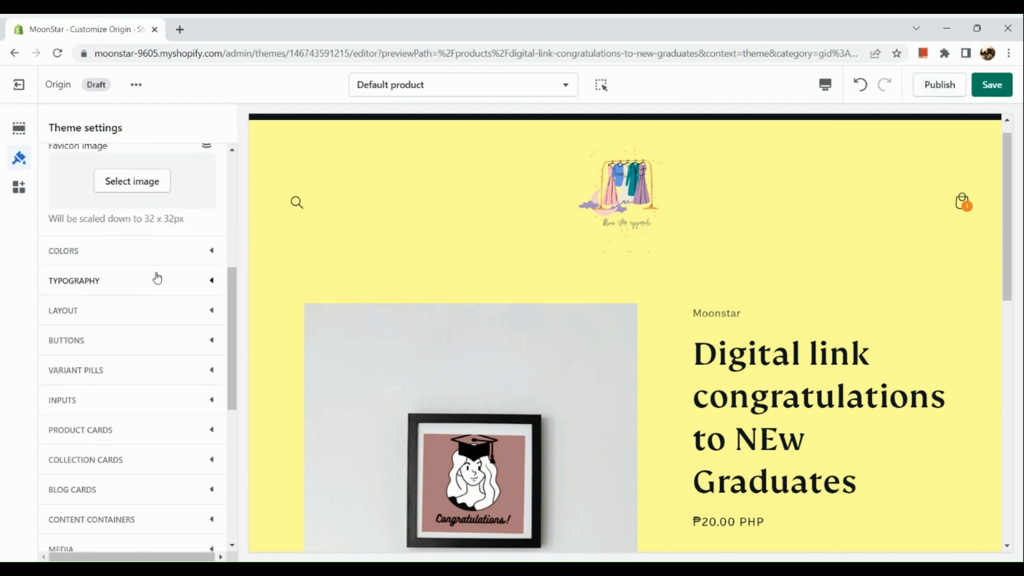
left_click(136, 289)
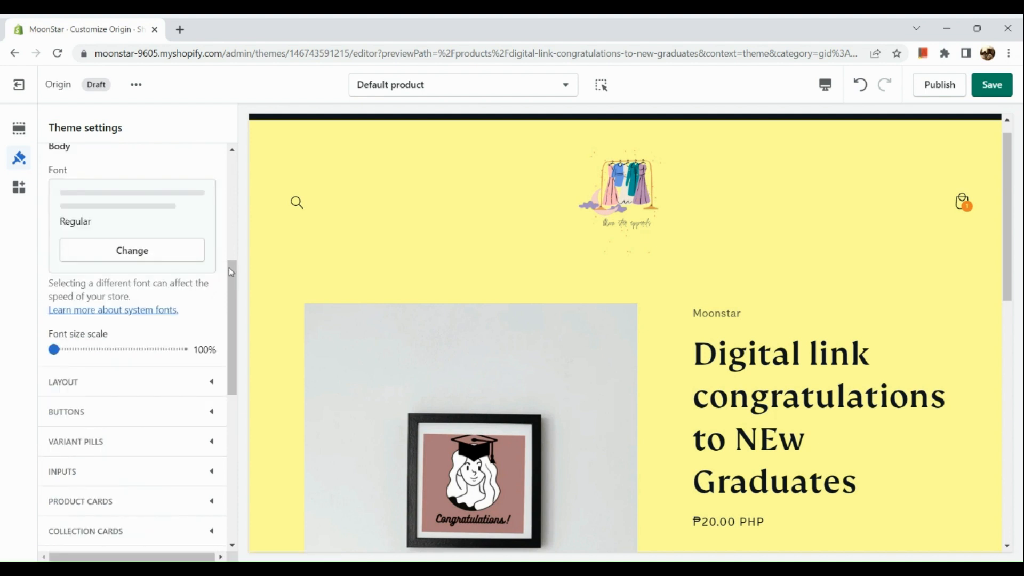
left_click(179, 256)
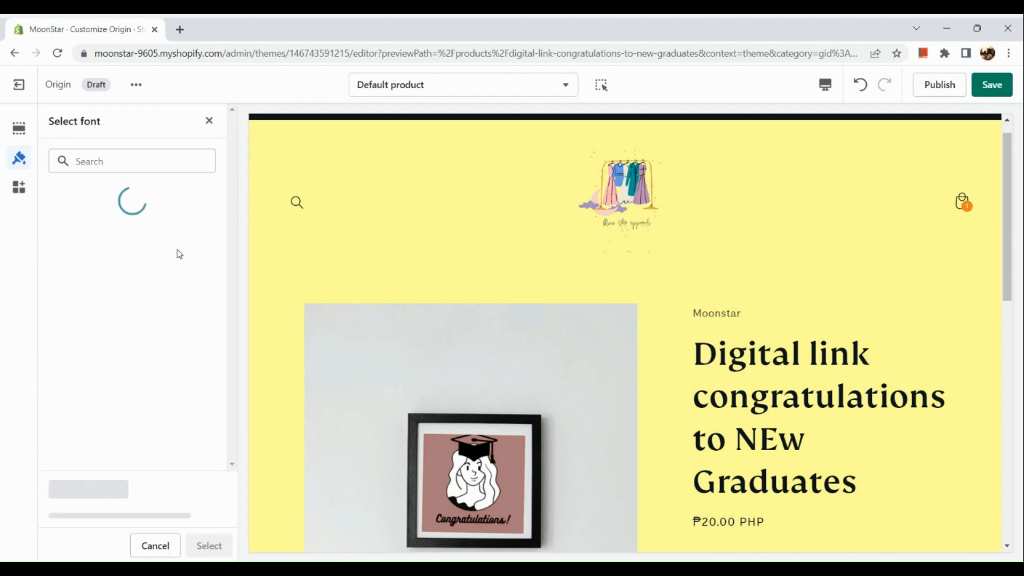
triple_click(698, 373)
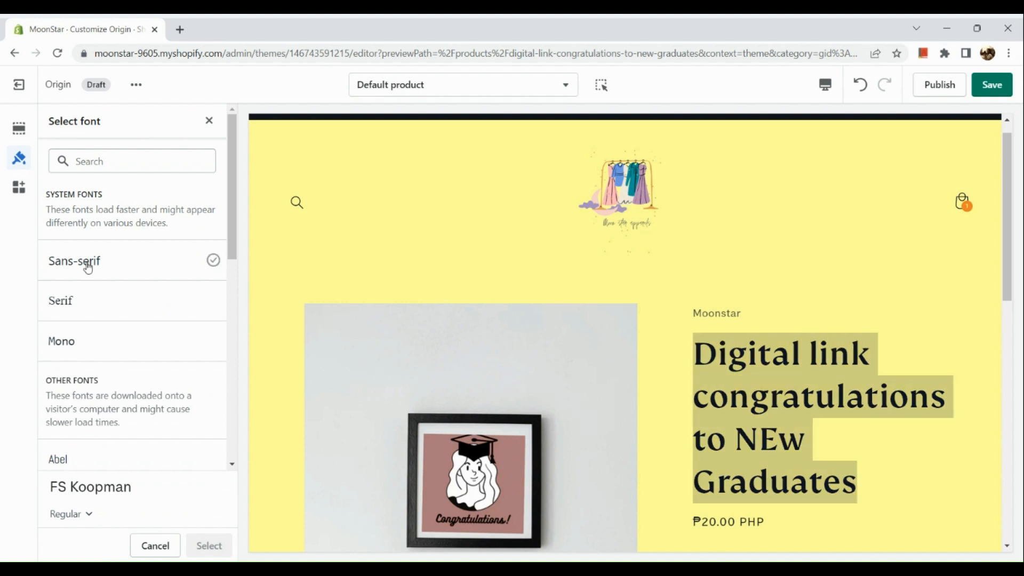
scroll(77, 332, "down", 4)
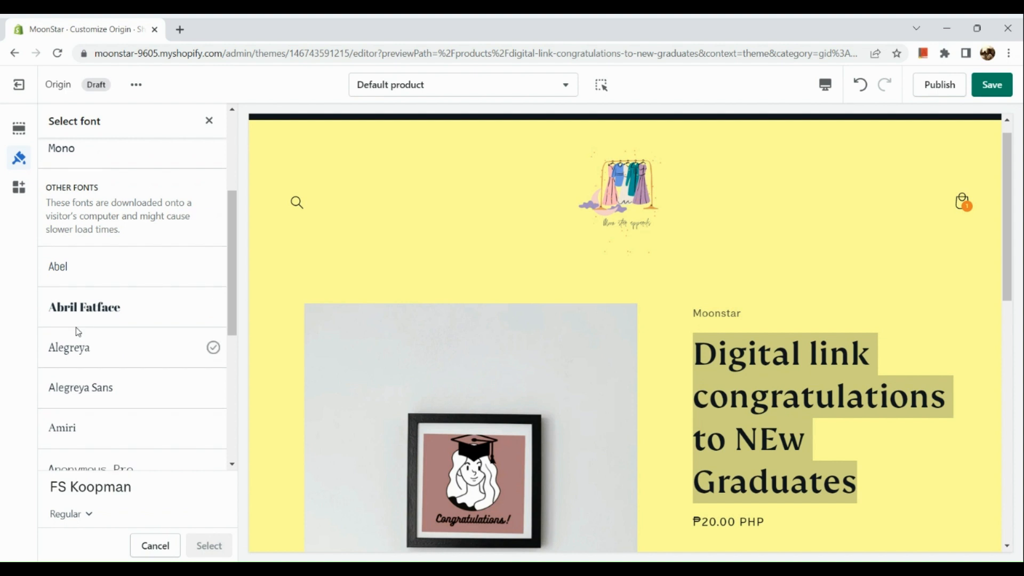
scroll(75, 361, "down", 3)
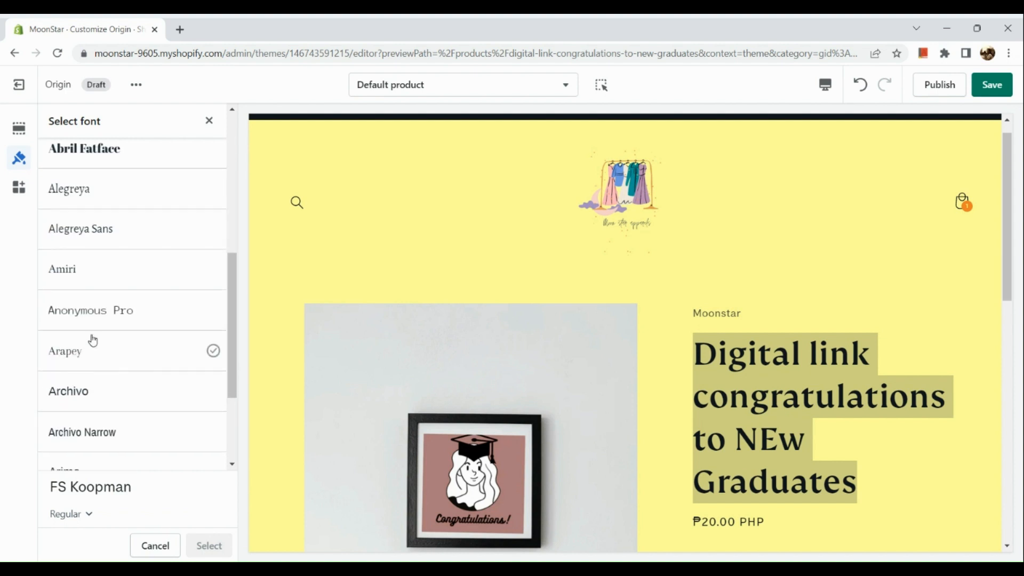
left_click(103, 323)
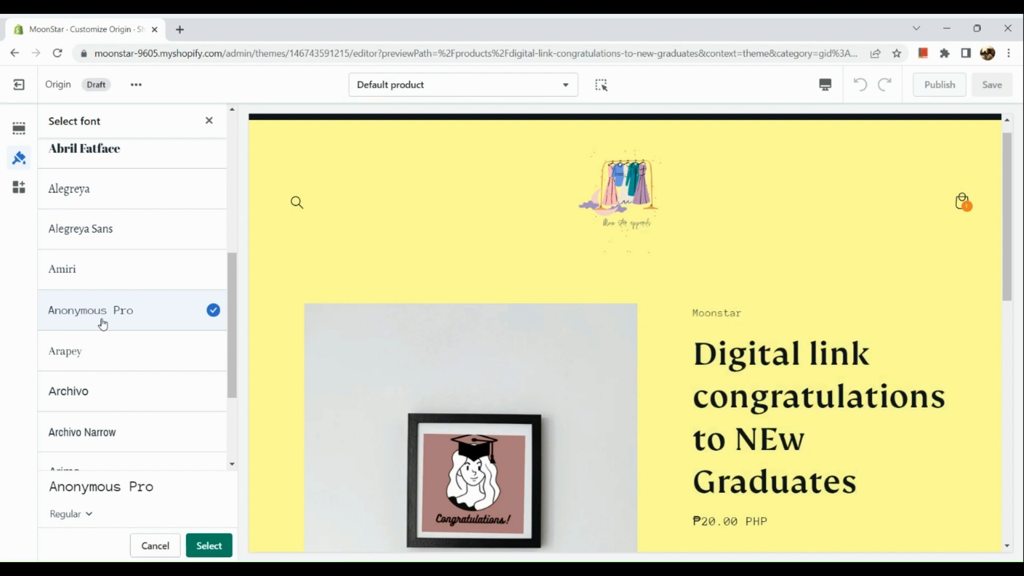
scroll(103, 324, "down", 3)
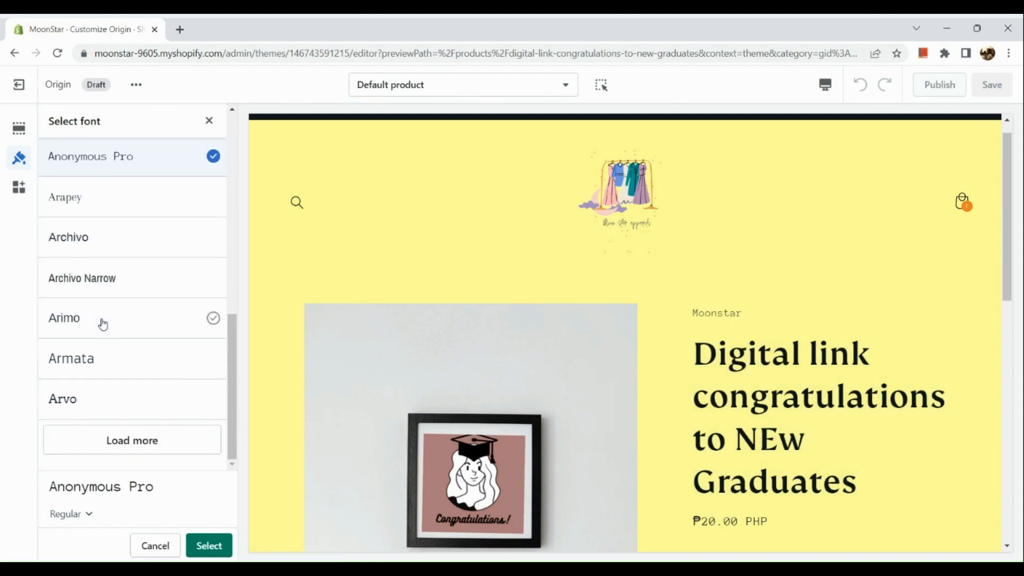
left_click(109, 407)
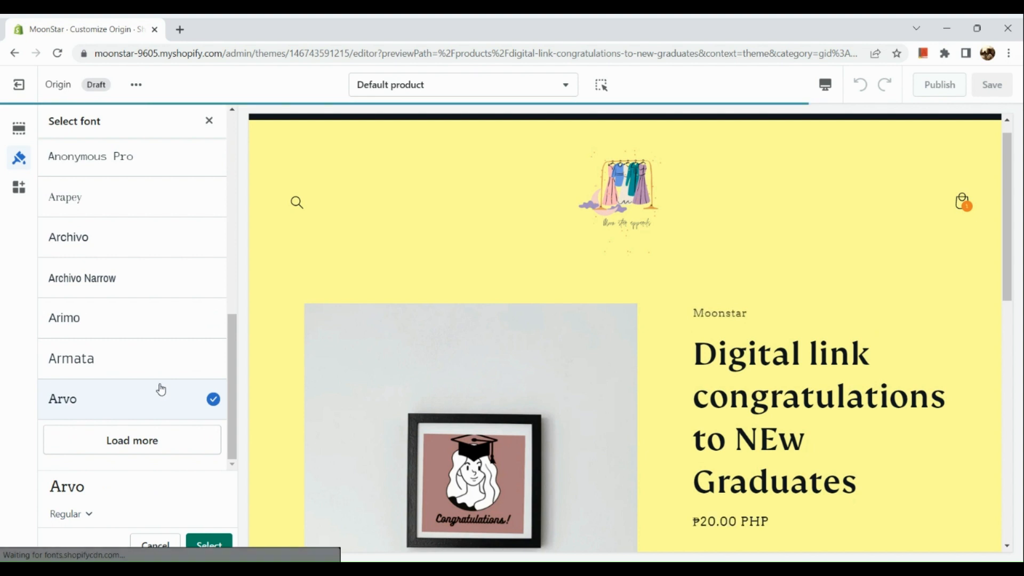
scroll(529, 420, "down", 5)
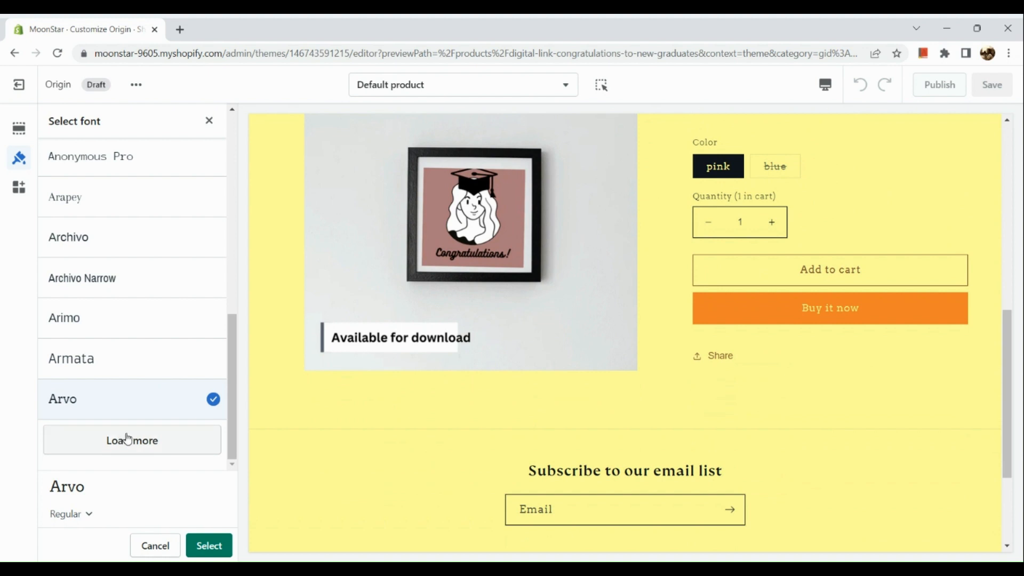
scroll(96, 194, "up", 3)
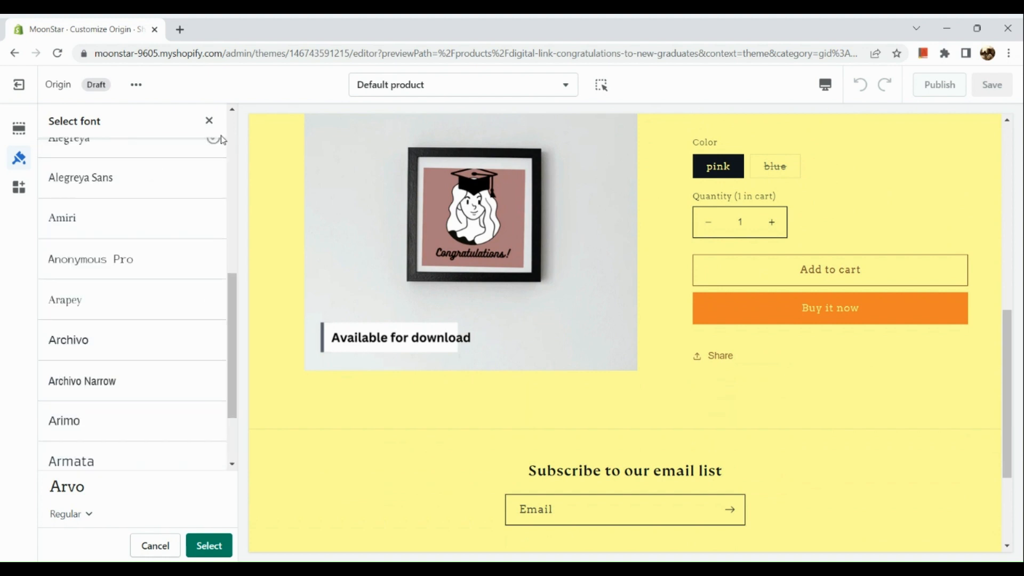
left_click(208, 127)
scroll(114, 315, "down", 3)
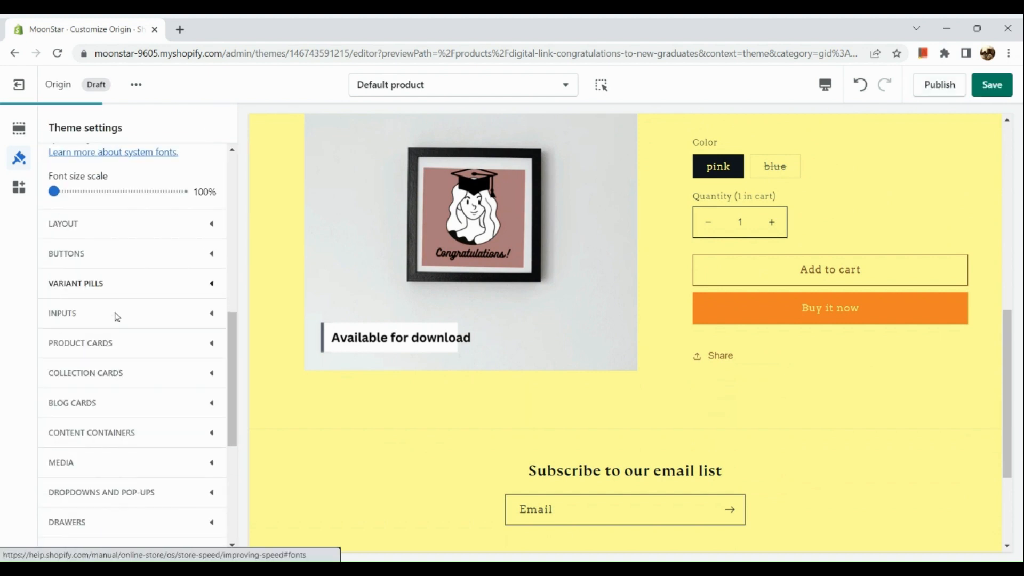
Step: Set the Media border thickness to 17 px
scroll(102, 351, "down", 4)
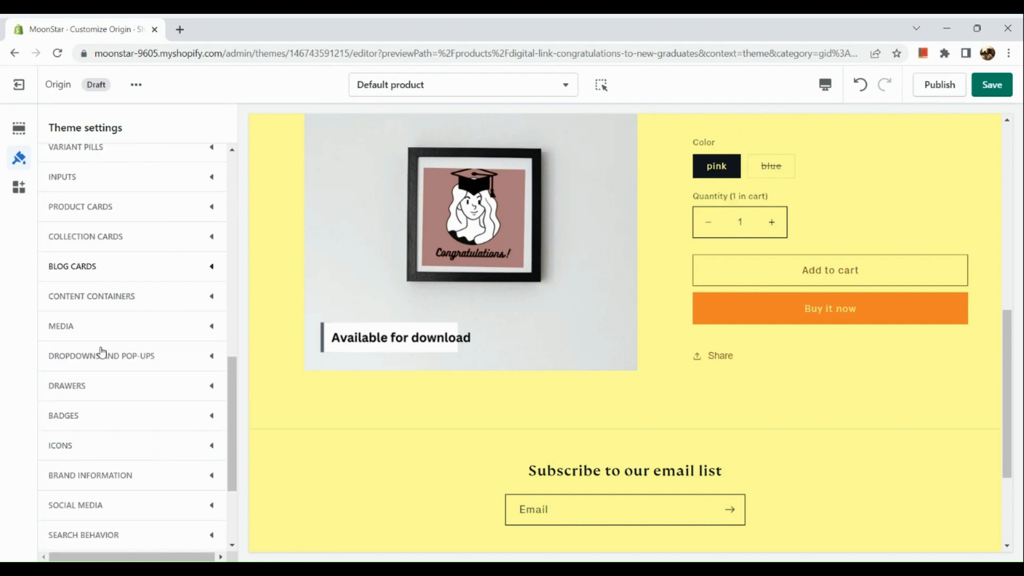
scroll(115, 325, "down", 2)
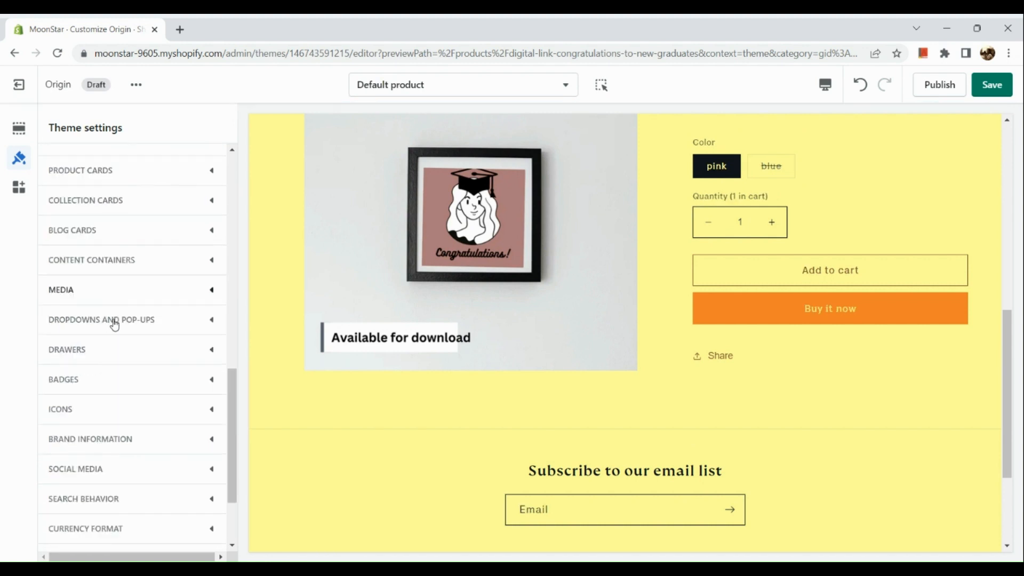
left_click(137, 284)
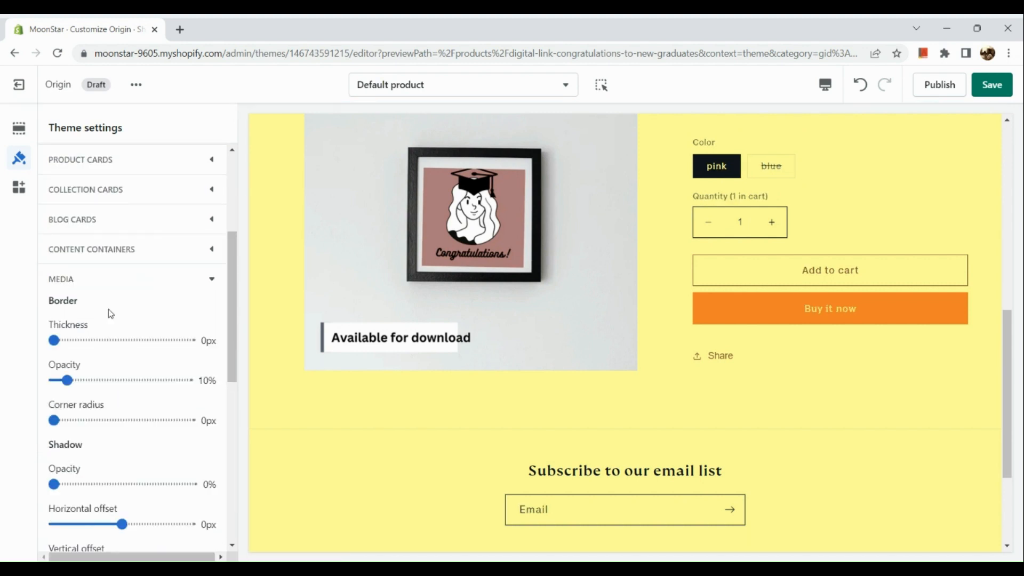
scroll(103, 338, "down", 2)
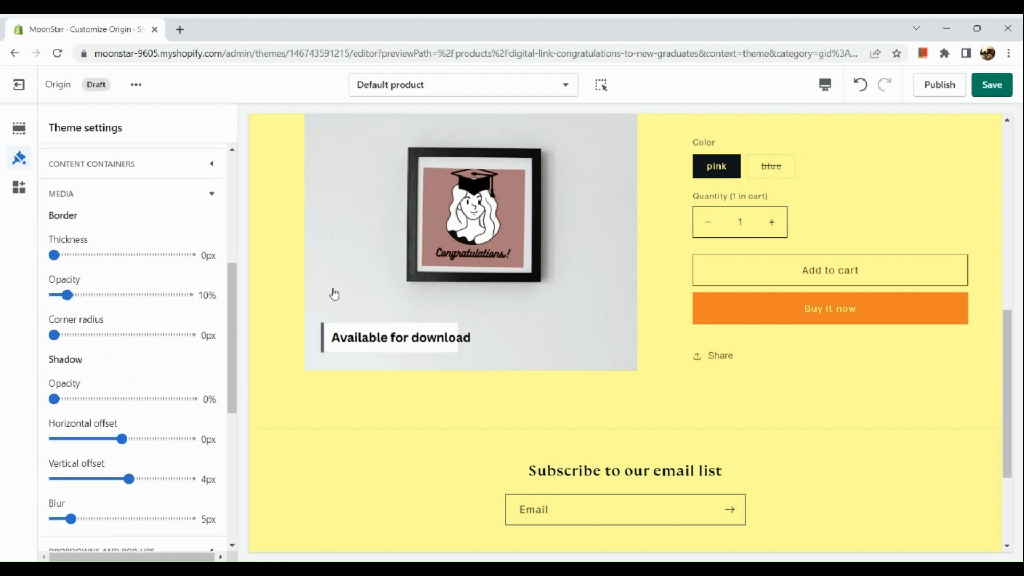
left_click_drag(54, 255, 147, 256)
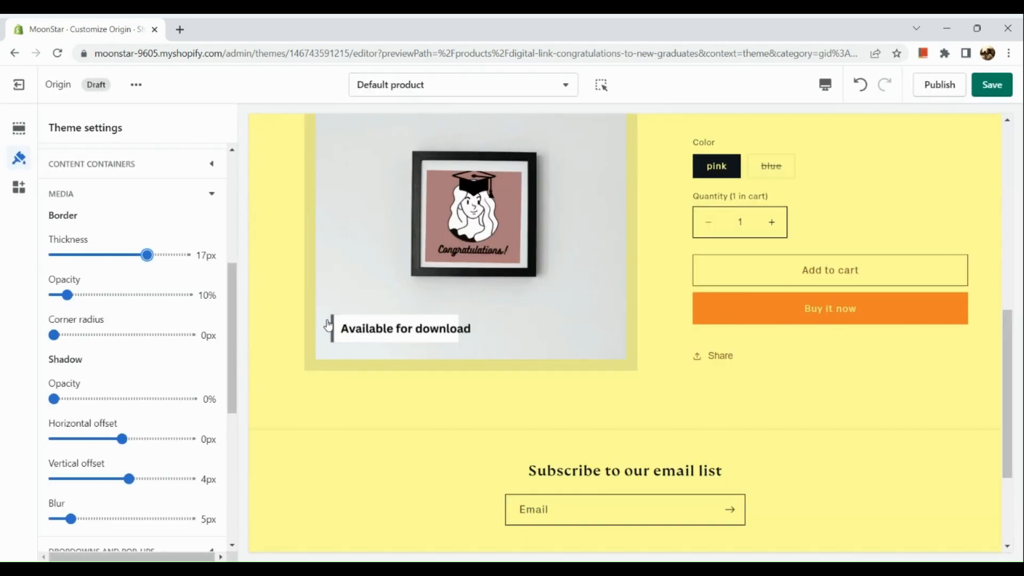
Step: Set the icon color to Outline button
scroll(130, 378, "down", 6)
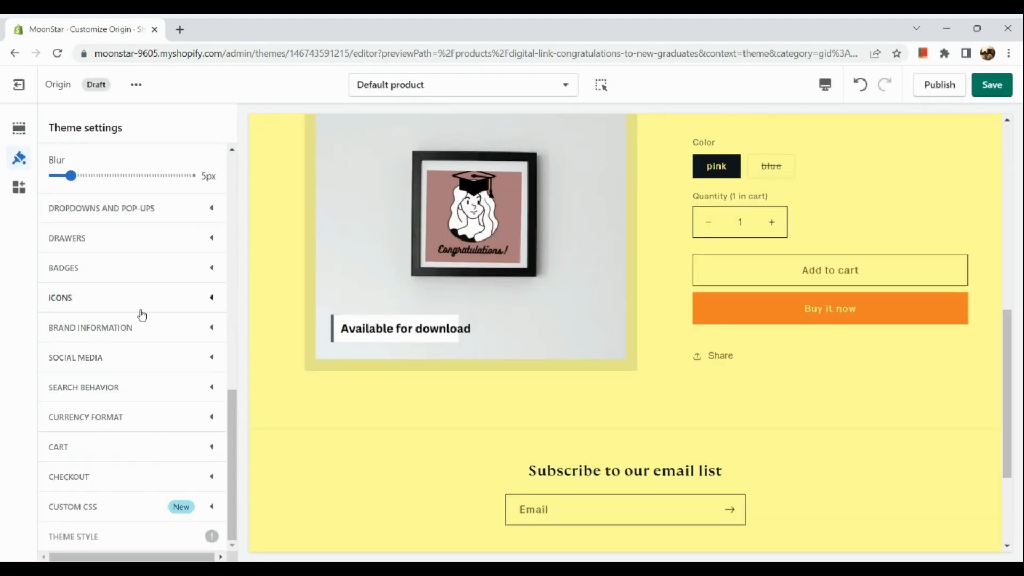
left_click(154, 297)
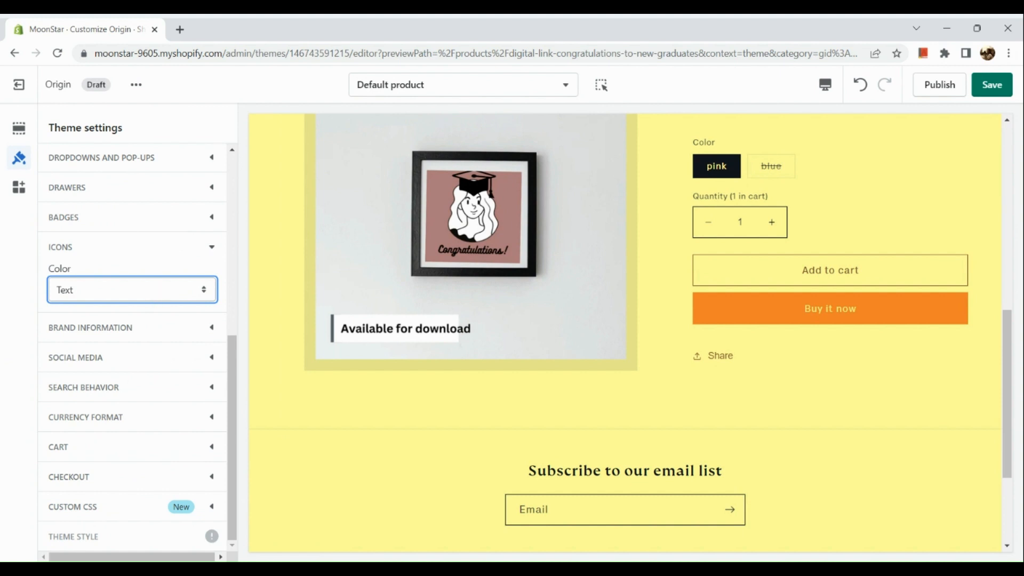
left_click(134, 334)
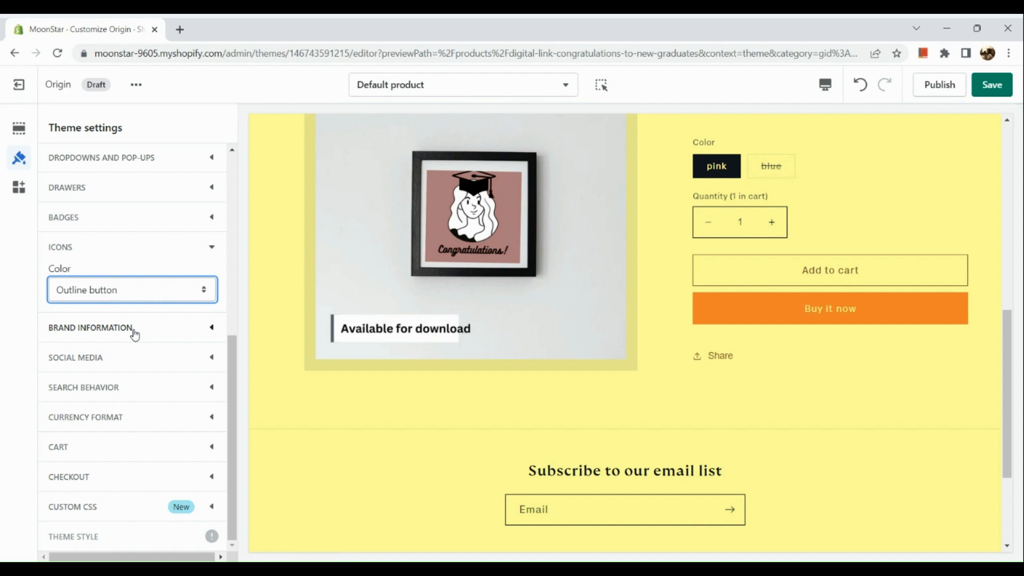
Step: Review the updated product page preview
scroll(367, 370, "up", 7)
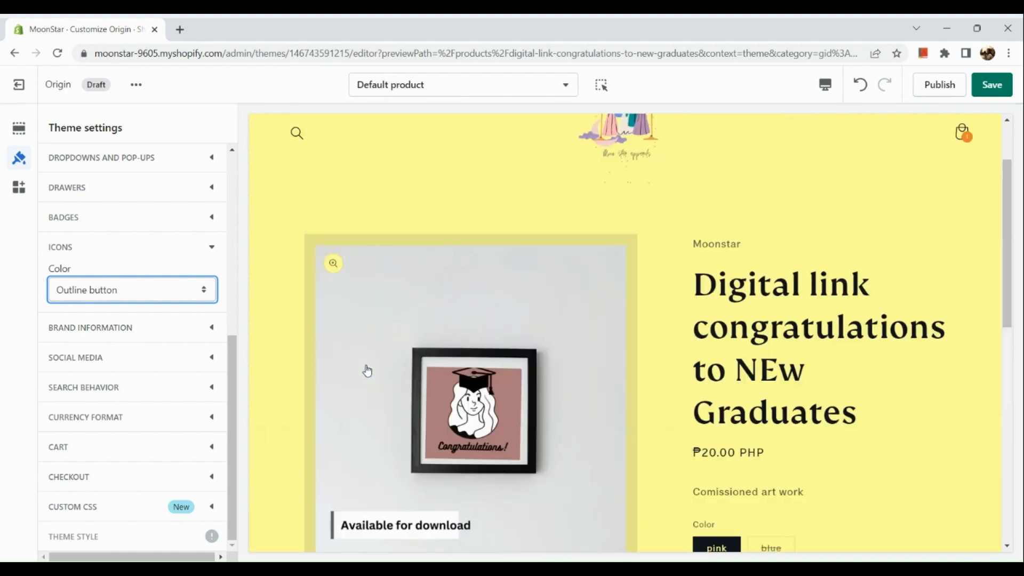
scroll(367, 369, "down", 3)
scroll(367, 370, "down", 5)
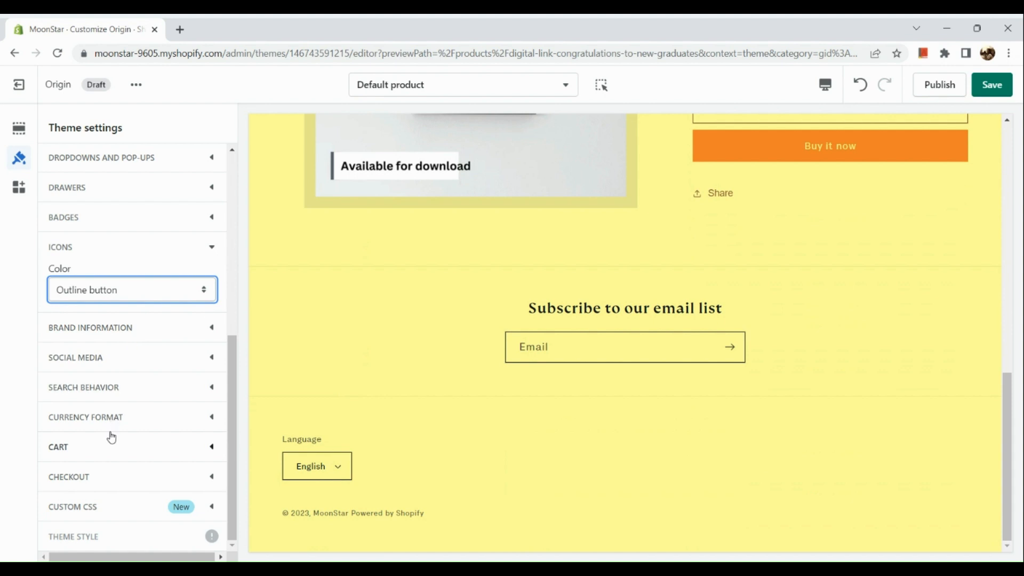
Step: Expand the Cart settings and switch the preview to the Cart page
left_click(97, 451)
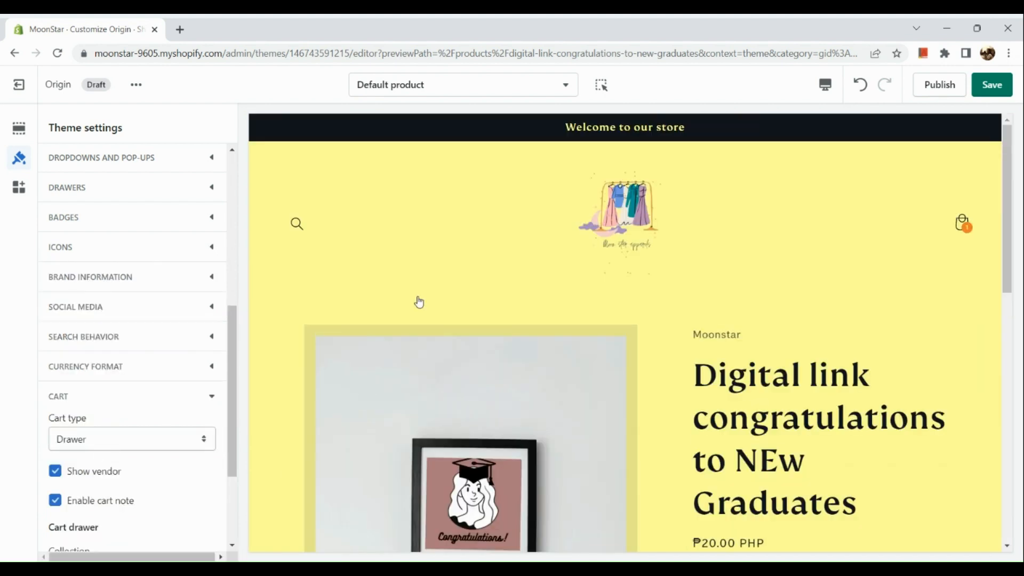
left_click(534, 95)
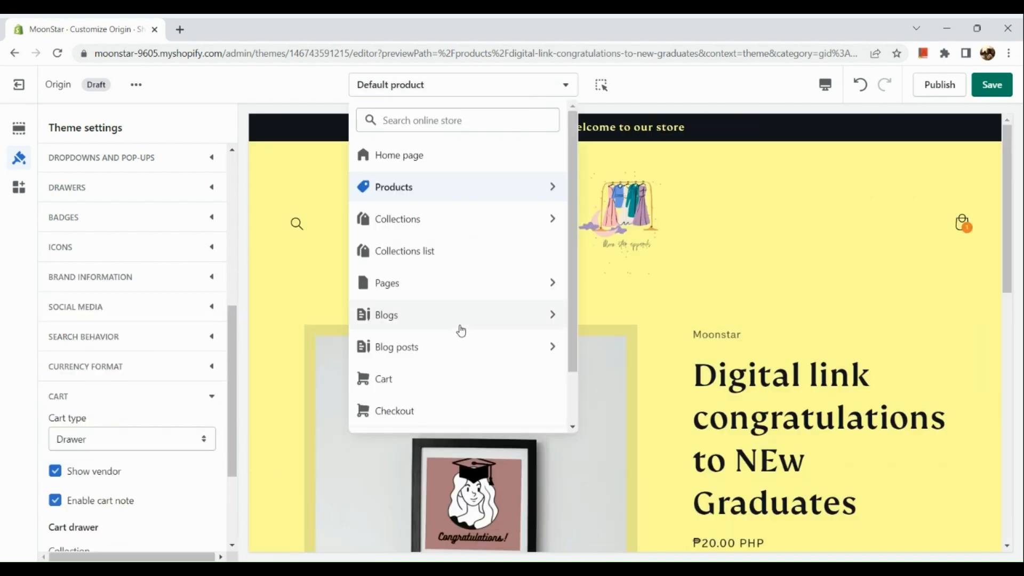
scroll(462, 331, "down", 2)
left_click(458, 320)
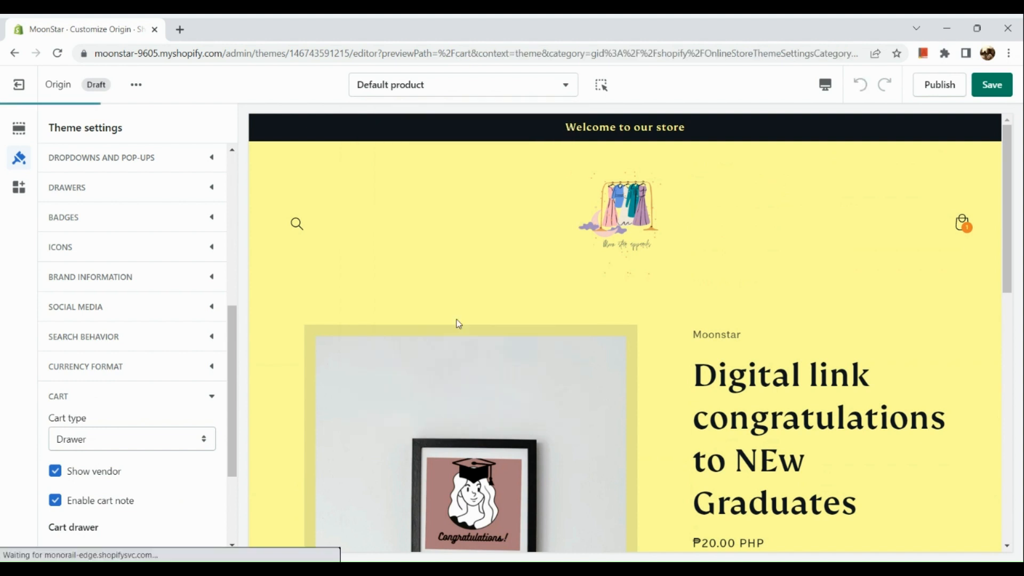
scroll(495, 234, "down", 3)
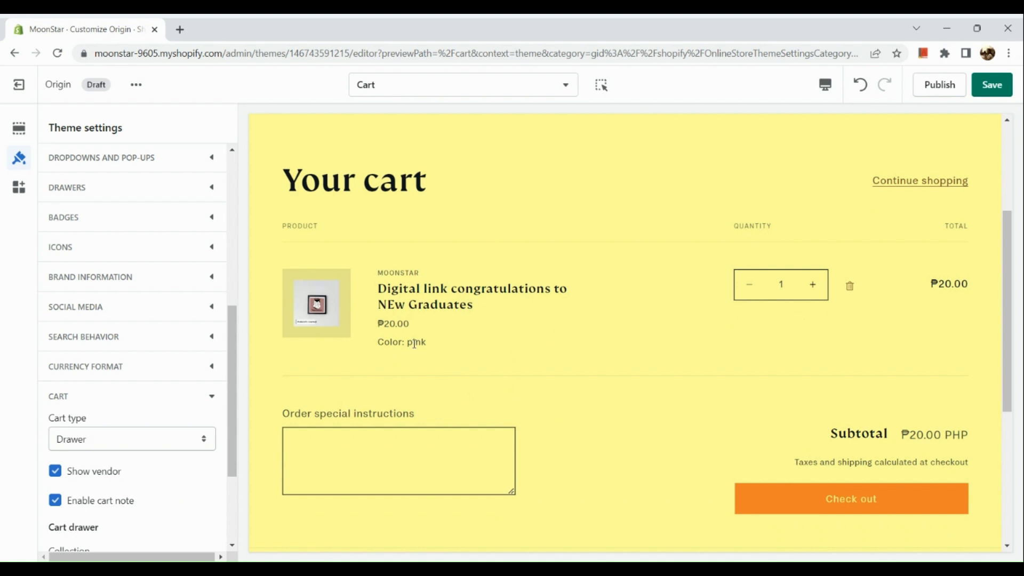
scroll(415, 343, "up", 3)
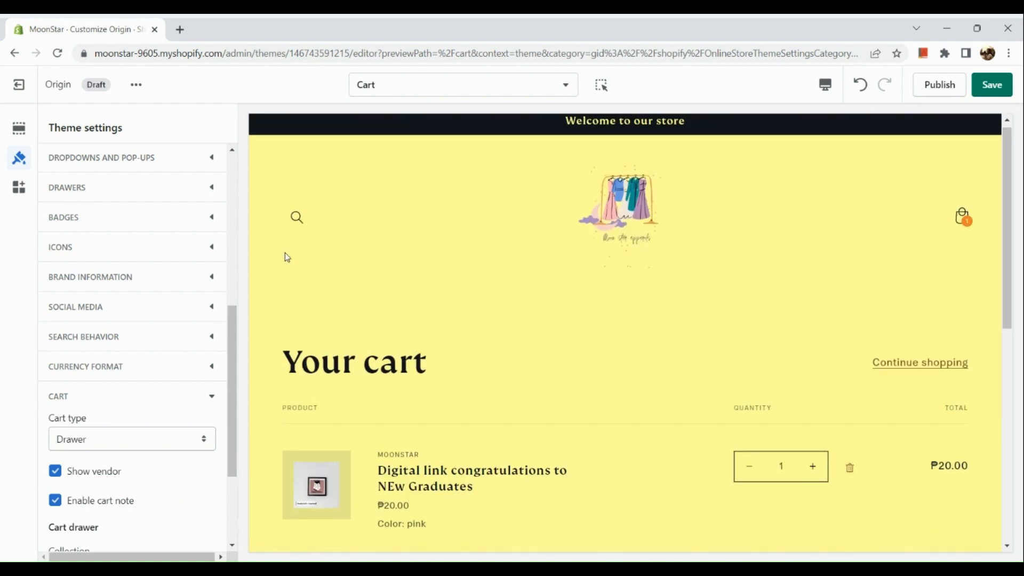
Step: Expand the Badges settings and review the cart page preview
left_click(116, 218)
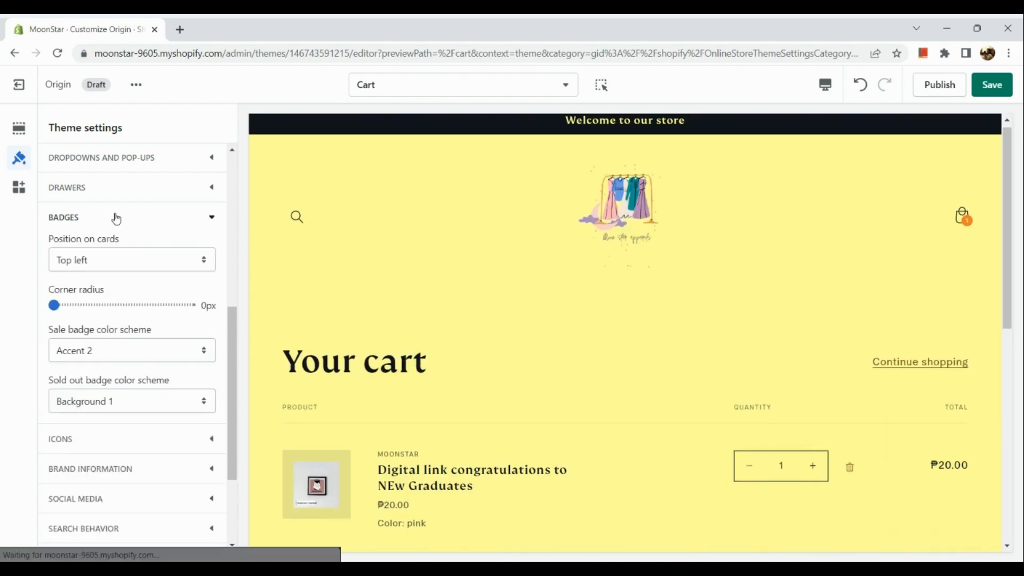
scroll(110, 267, "down", 3)
scroll(282, 319, "down", 1)
scroll(283, 318, "down", 6)
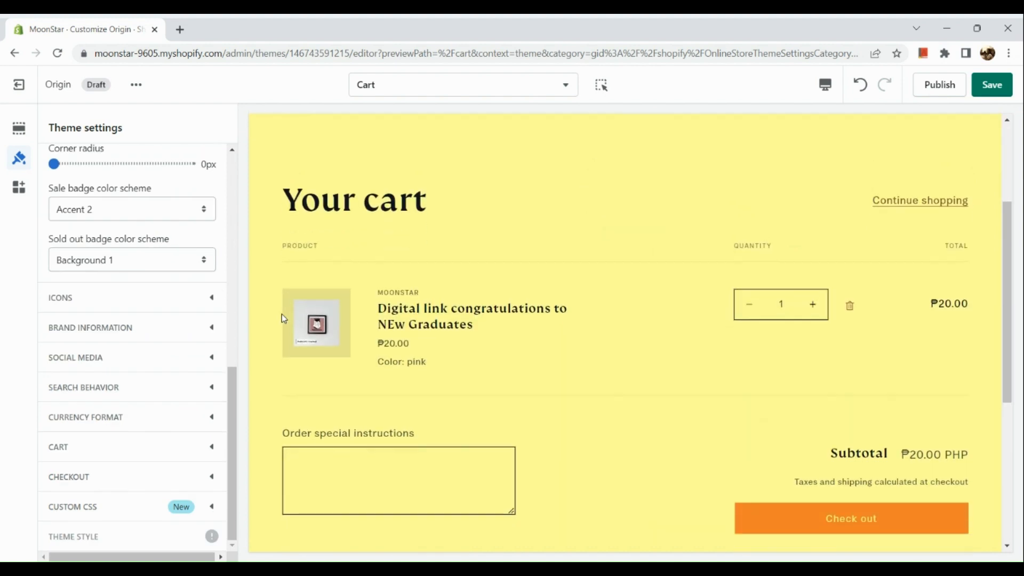
scroll(337, 386, "down", 2)
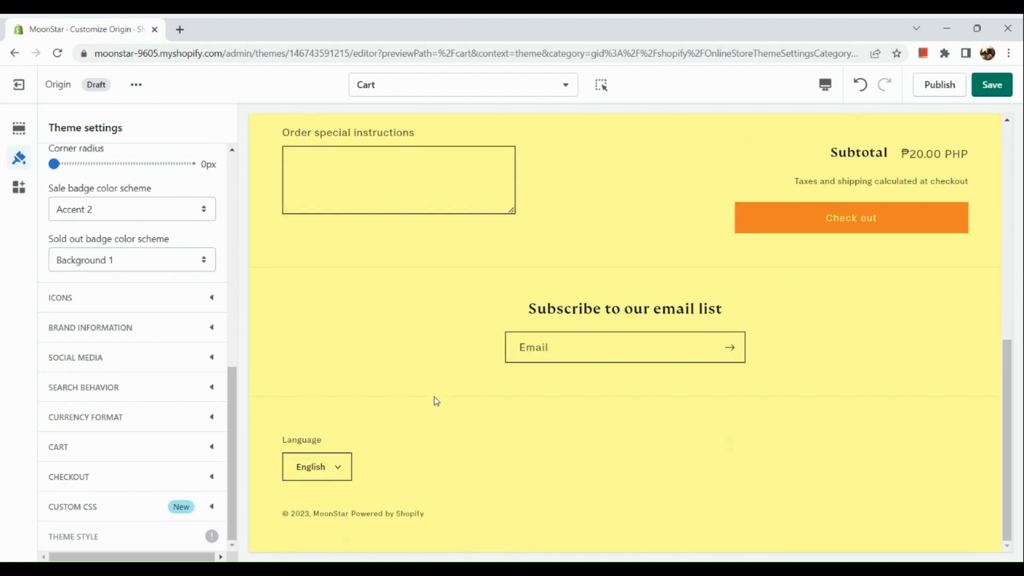